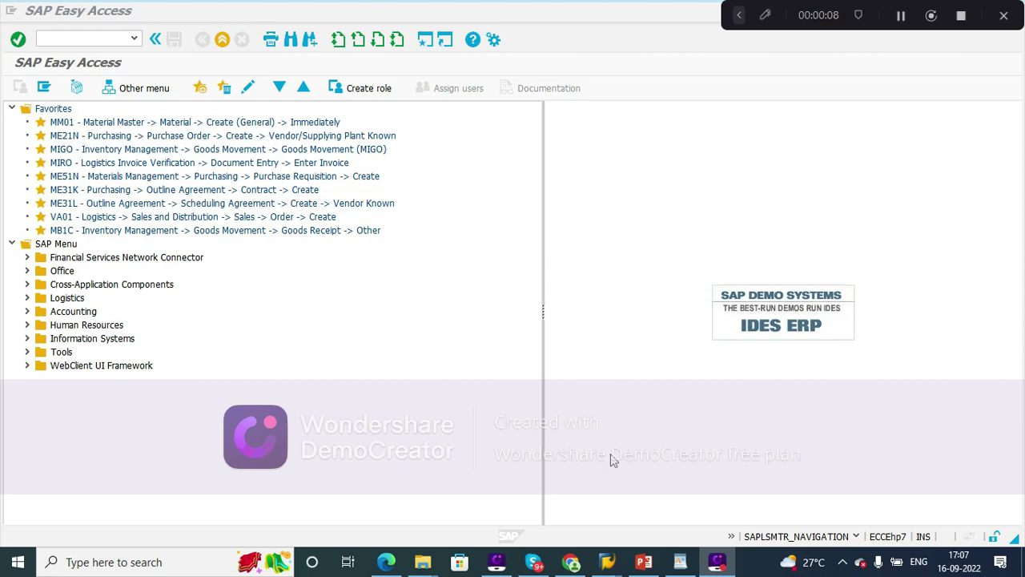
- After viewing the title slide, close the leftover Data Medium Attributes session
{"action": "left_click", "coordinate": [644, 563]}
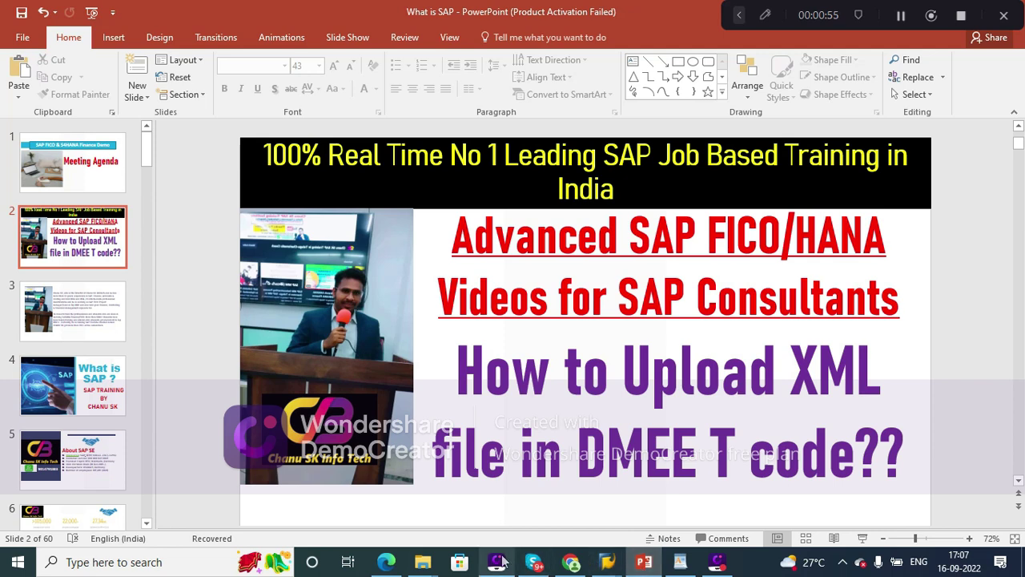
{"action": "mouse_move", "coordinate": [607, 561]}
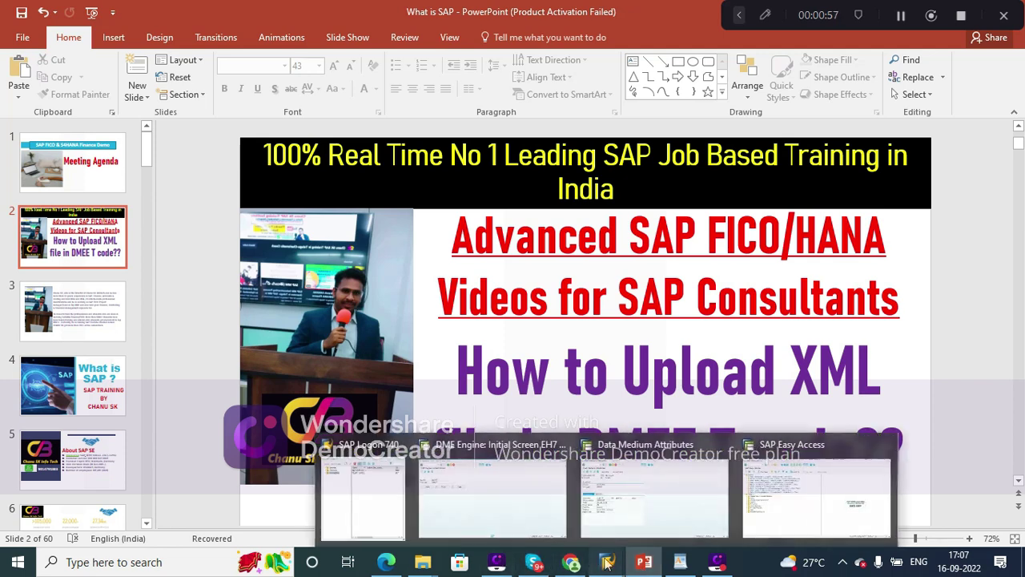
{"action": "left_click", "coordinate": [725, 445]}
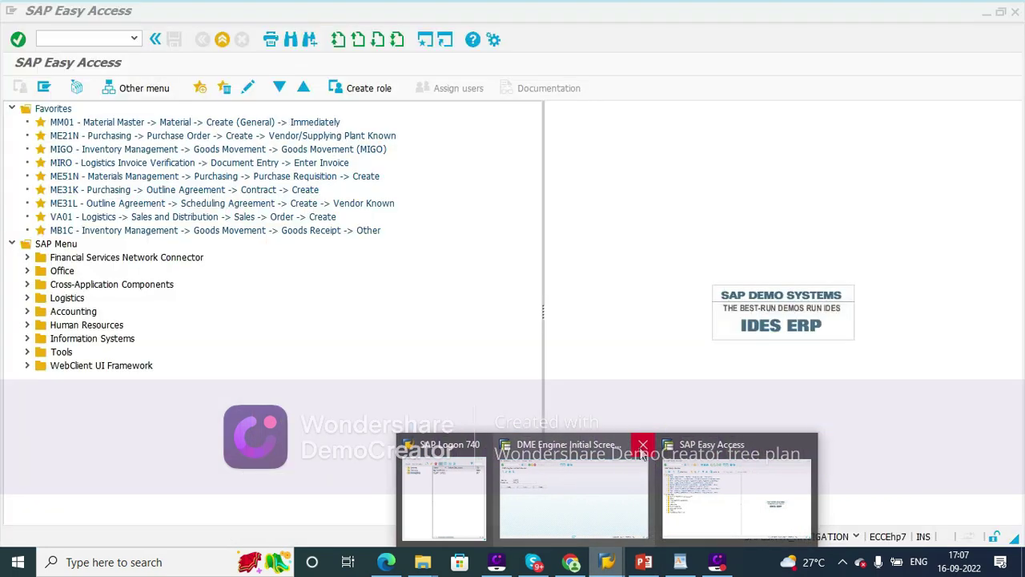
- Close the DME Engine session and launch transaction FDTA from the command field history
{"action": "left_click", "coordinate": [641, 447]}
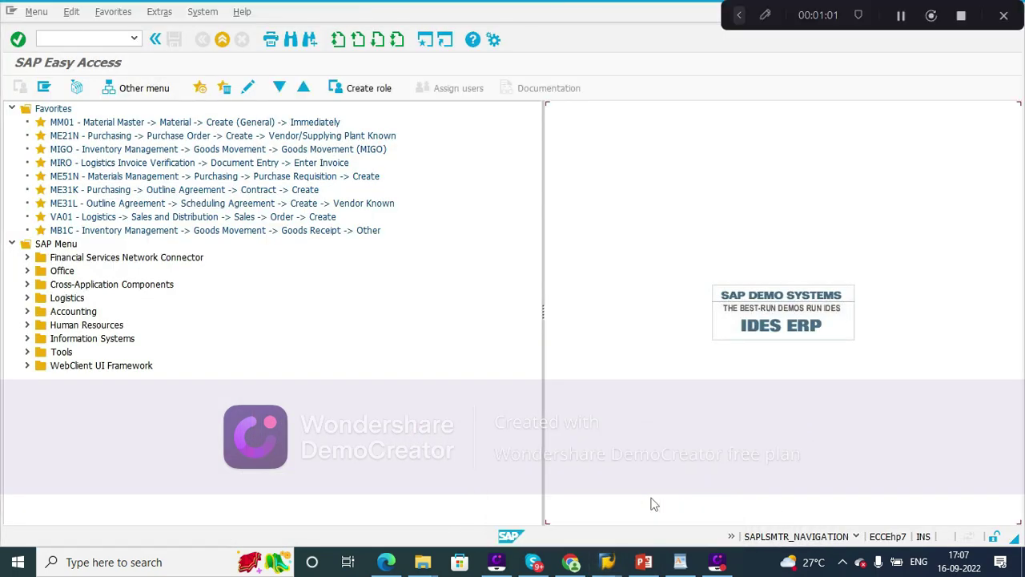
{"action": "left_click", "coordinate": [122, 39]}
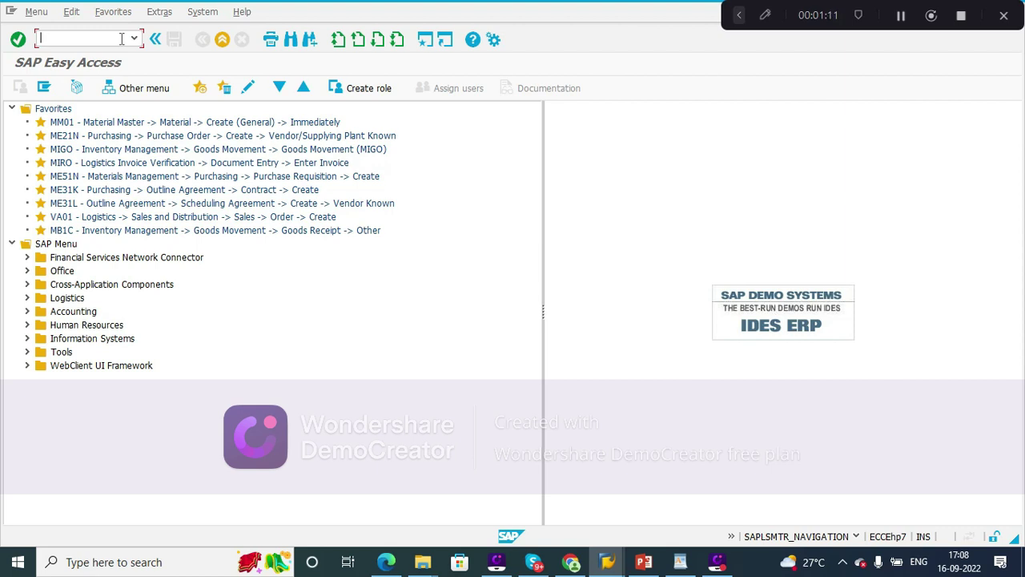
{"action": "left_click", "coordinate": [135, 38]}
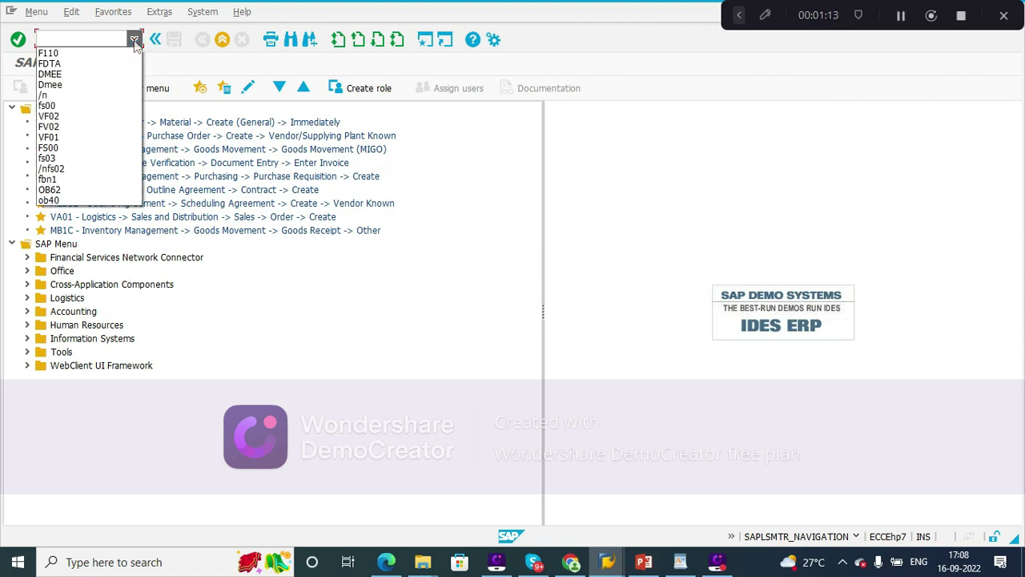
{"action": "left_click", "coordinate": [64, 67]}
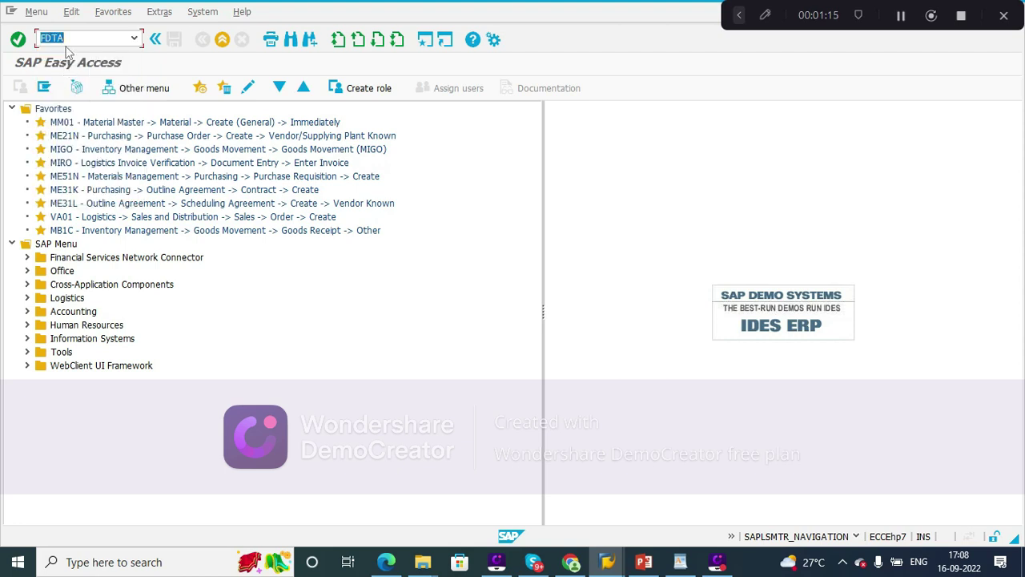
{"action": "left_click", "coordinate": [72, 39]}
{"action": "double_click", "coordinate": [71, 38]}
{"action": "key", "text": "Return"}
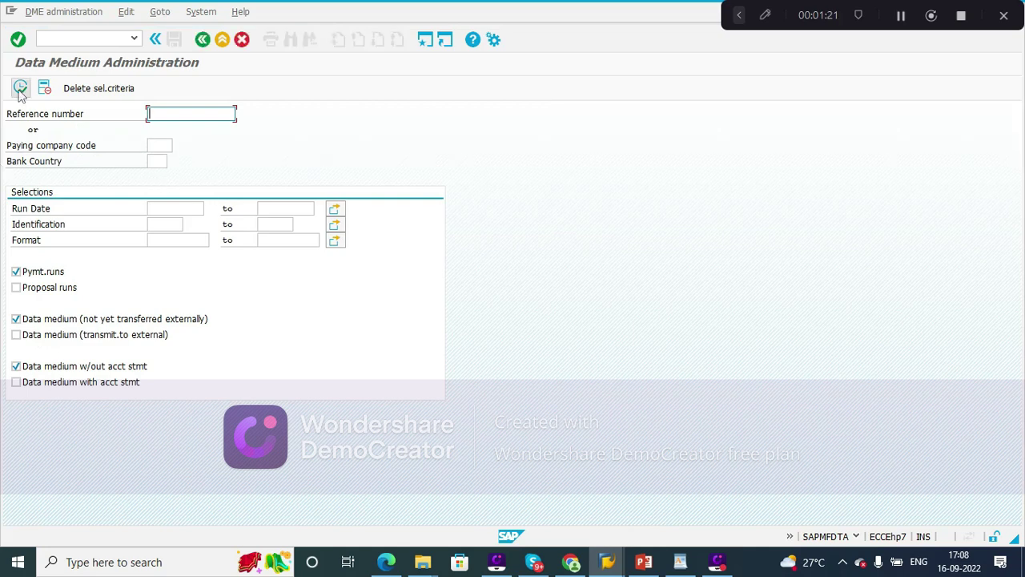
- Execute the data medium search and select the Format column to show the SEPA_CT entries
{"action": "left_click", "coordinate": [21, 88]}
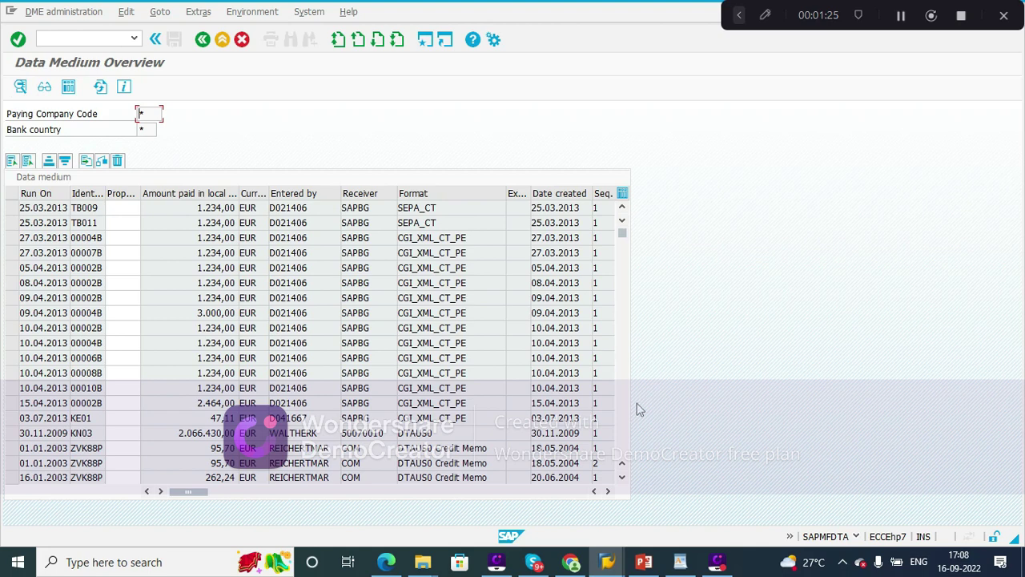
{"action": "left_click", "coordinate": [461, 196]}
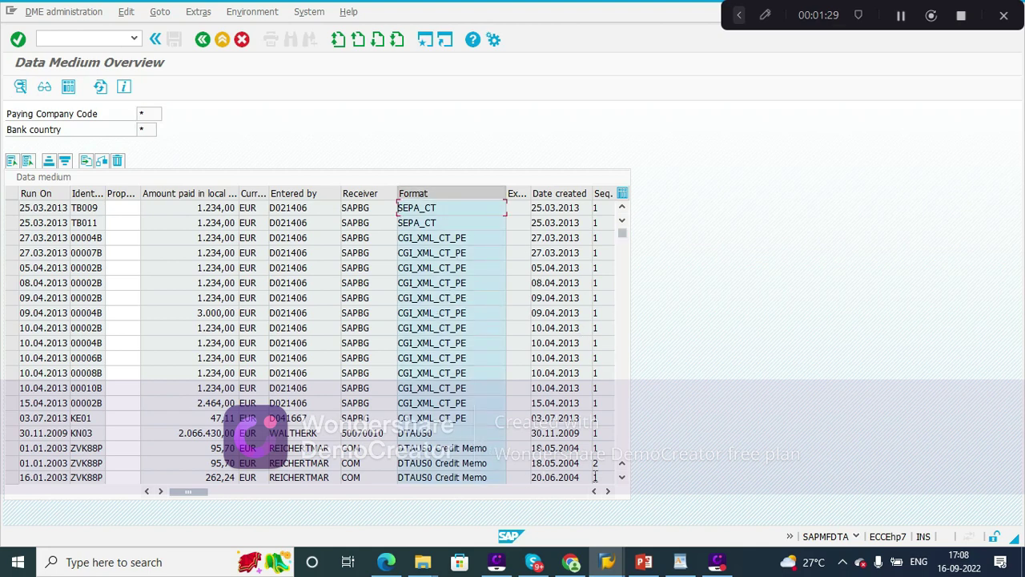
{"action": "left_click", "coordinate": [622, 455]}
{"action": "left_click_drag", "start_coordinate": [623, 236], "coordinate": [623, 227]}
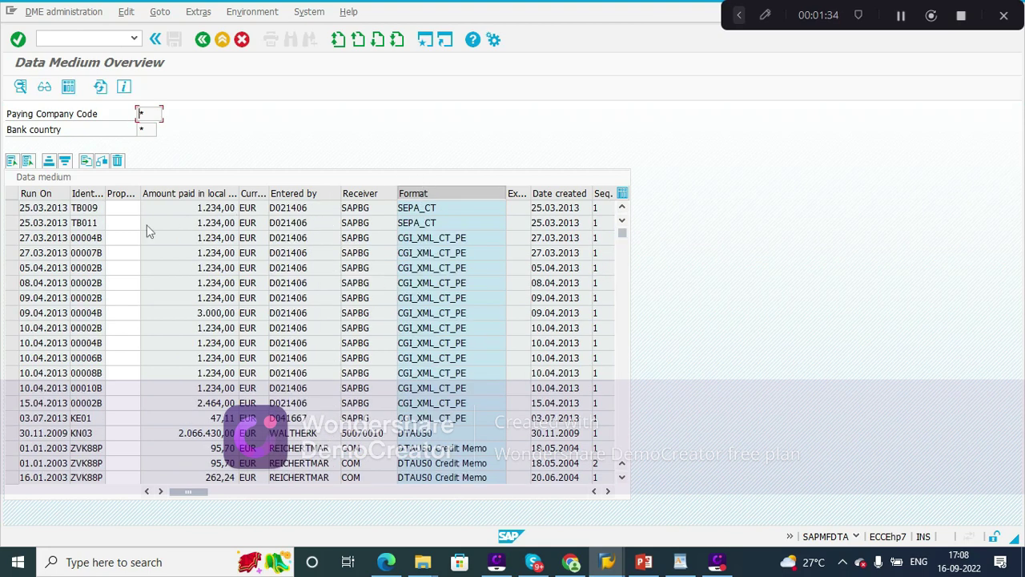
- Open the 25.03.2013 TB009 data medium, review company code, amount 1.234,00, SEPA_CT format, and bank transfer details
{"action": "double_click", "coordinate": [84, 208]}
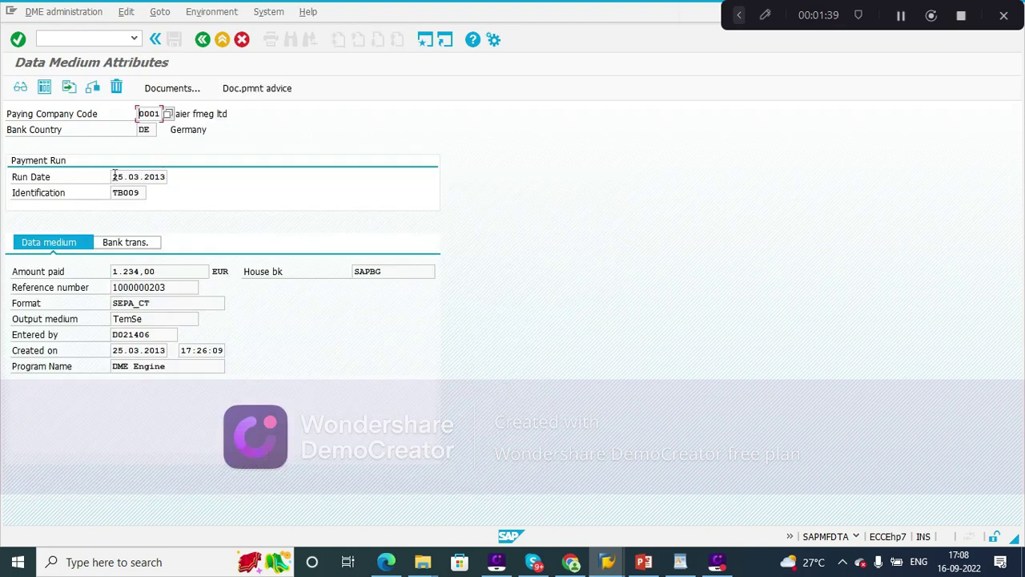
{"action": "double_click", "coordinate": [170, 178]}
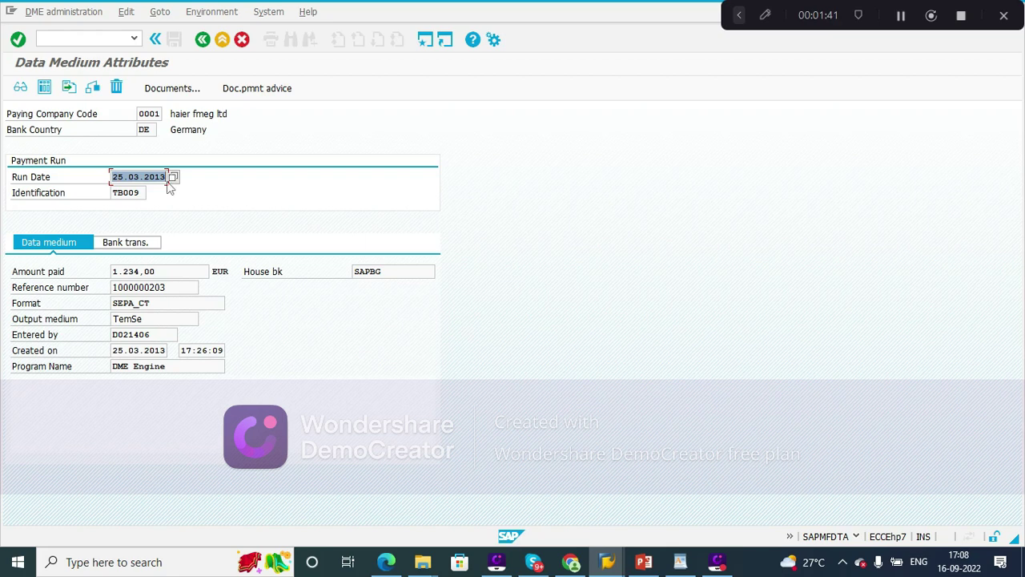
{"action": "left_click", "coordinate": [141, 194]}
{"action": "left_click_drag", "start_coordinate": [141, 194], "coordinate": [105, 198]}
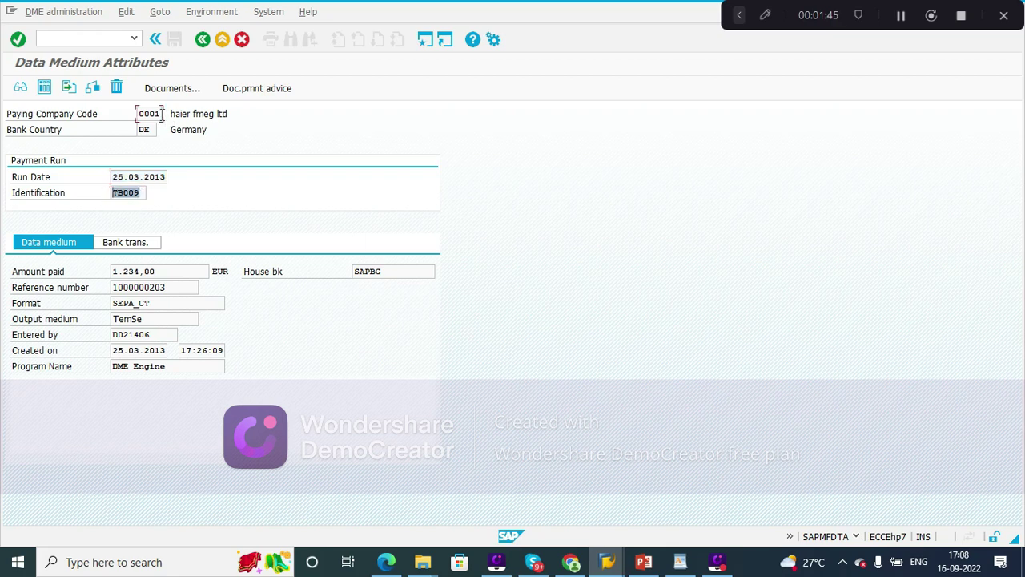
{"action": "mouse_move", "coordinate": [165, 114]}
{"action": "left_mouse_down"}
{"action": "mouse_move", "coordinate": [126, 117]}
{"action": "mouse_move", "coordinate": [113, 134]}
{"action": "left_mouse_up"}
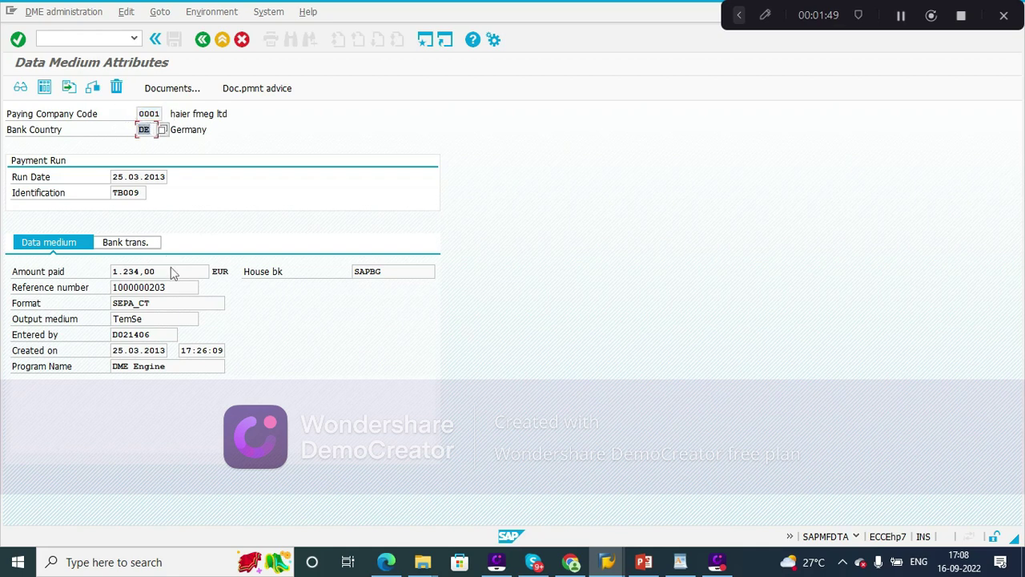
{"action": "left_click_drag", "start_coordinate": [171, 271], "coordinate": [102, 275]}
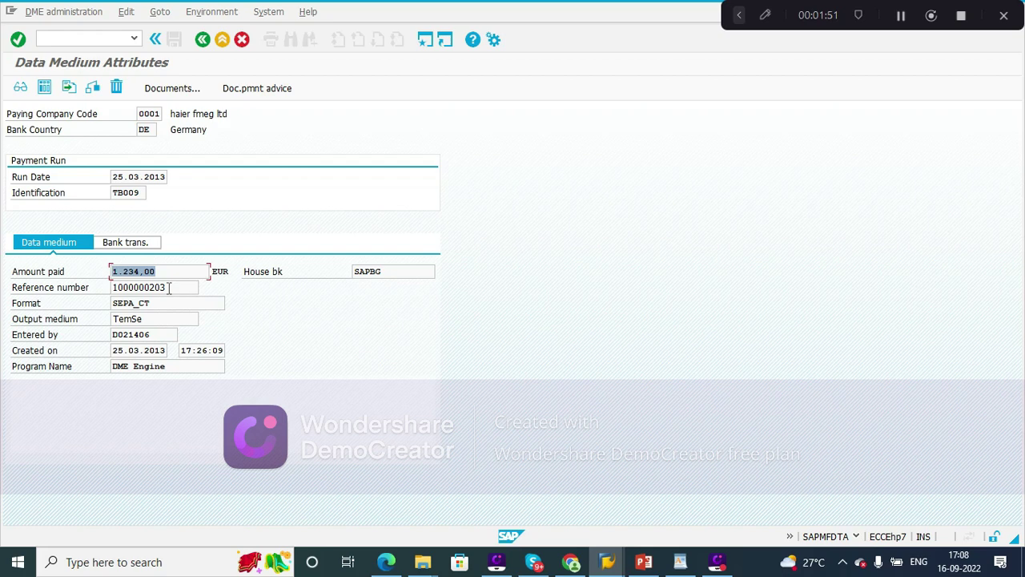
{"action": "left_click_drag", "start_coordinate": [169, 289], "coordinate": [60, 289]}
{"action": "left_click_drag", "start_coordinate": [148, 303], "coordinate": [76, 302]}
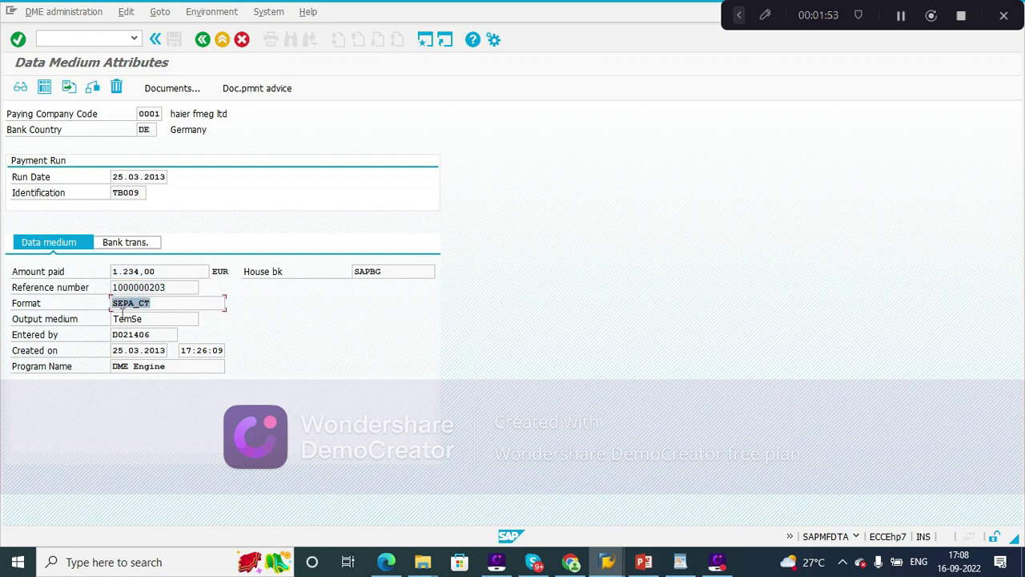
{"action": "left_click_drag", "start_coordinate": [140, 319], "coordinate": [73, 315]}
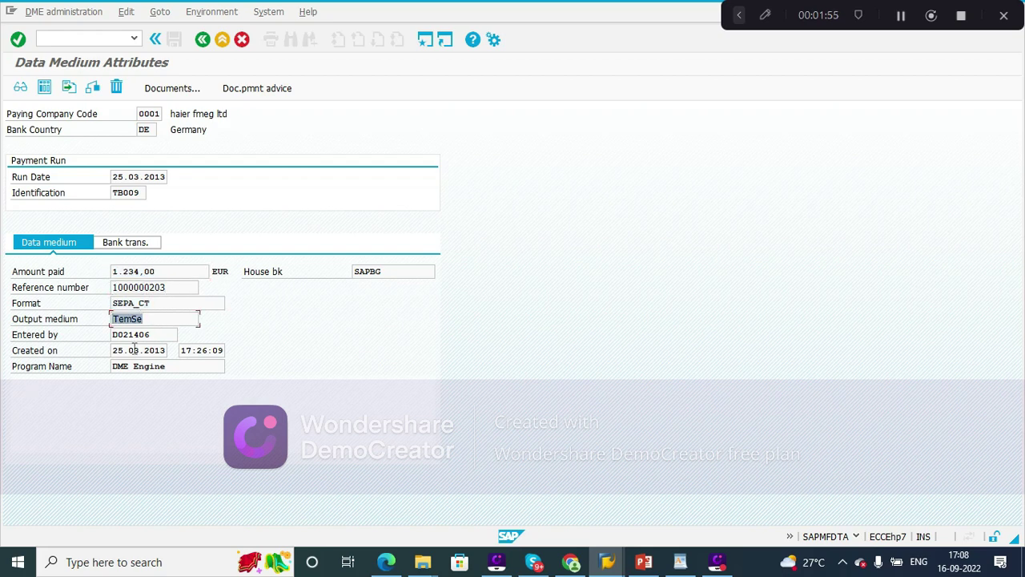
{"action": "left_click", "coordinate": [120, 244]}
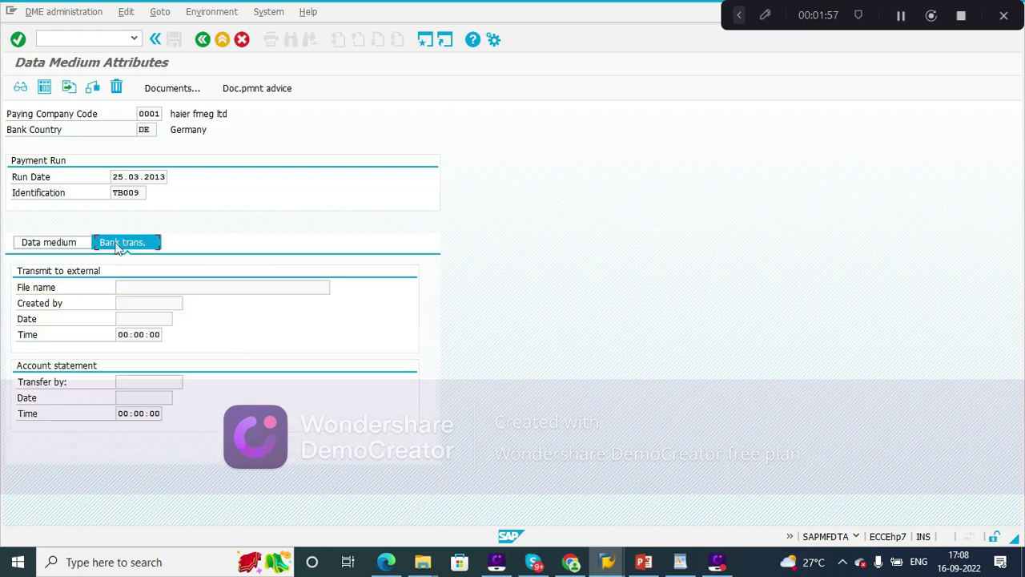
{"action": "left_click", "coordinate": [64, 242]}
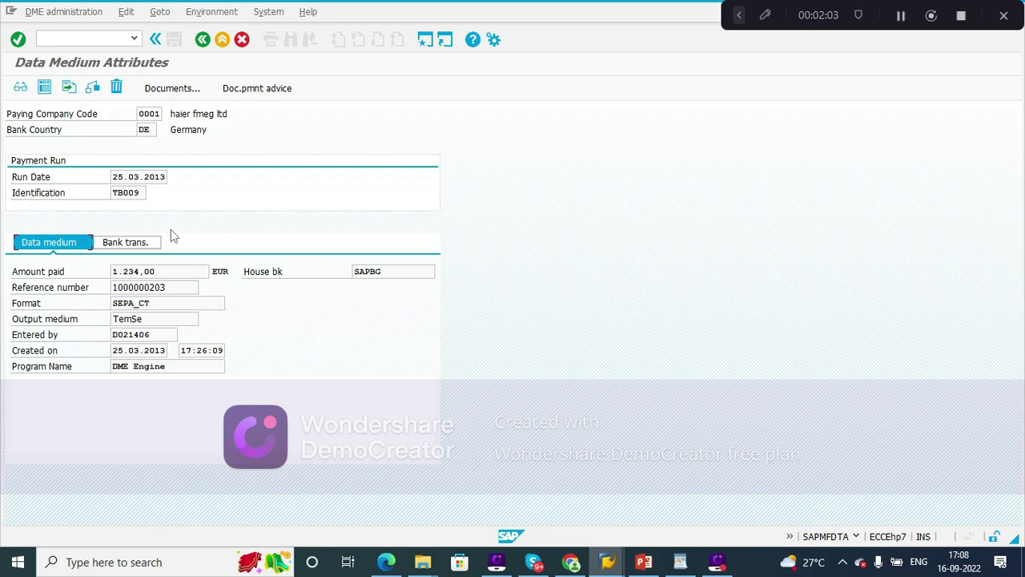
- Display the TB009 pain.001.001.02 XML contents and scroll through the debtor and creditor details
{"action": "left_click", "coordinate": [21, 89]}
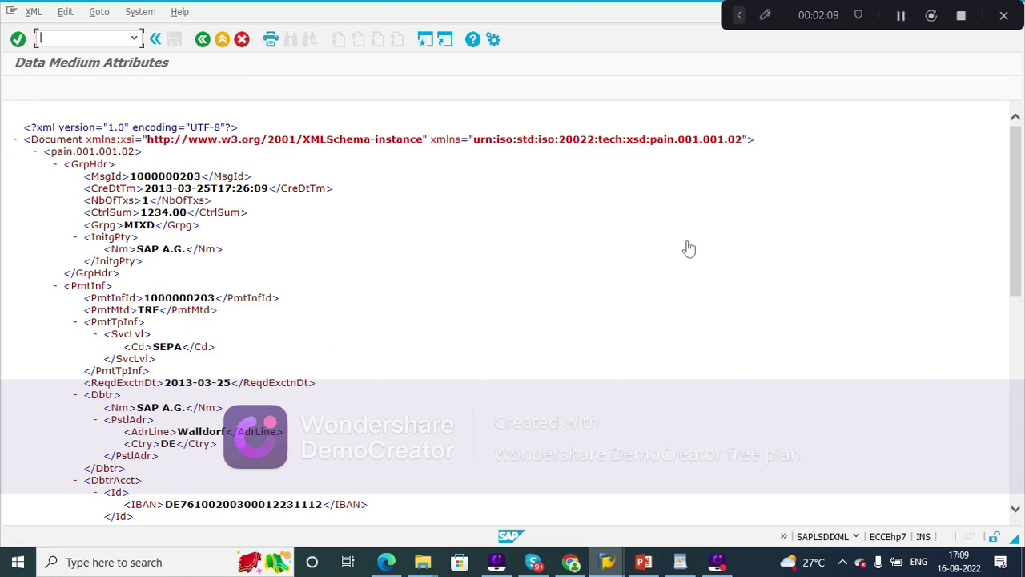
{"action": "left_click_drag", "start_coordinate": [1017, 255], "coordinate": [1019, 309]}
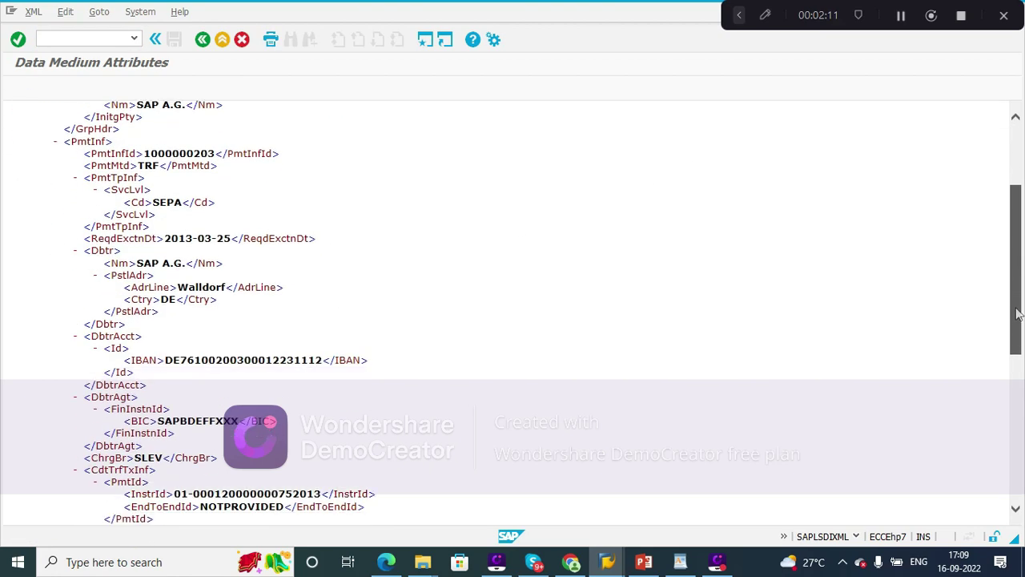
{"action": "scroll", "coordinate": [1019, 308], "scroll_direction": "down", "scroll_amount": 4}
{"action": "scroll", "coordinate": [1019, 309], "scroll_direction": "down", "scroll_amount": 3}
{"action": "scroll", "coordinate": [1019, 309], "scroll_direction": "down", "scroll_amount": 3}
{"action": "scroll", "coordinate": [1015, 510], "scroll_direction": "up", "scroll_amount": 5}
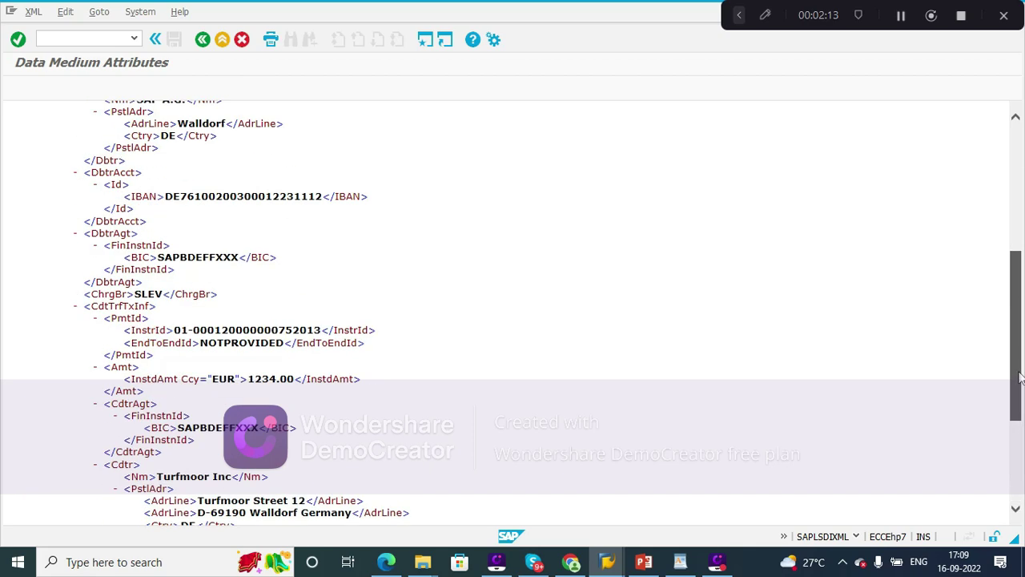
{"action": "scroll", "coordinate": [1018, 231], "scroll_direction": "up", "scroll_amount": 5}
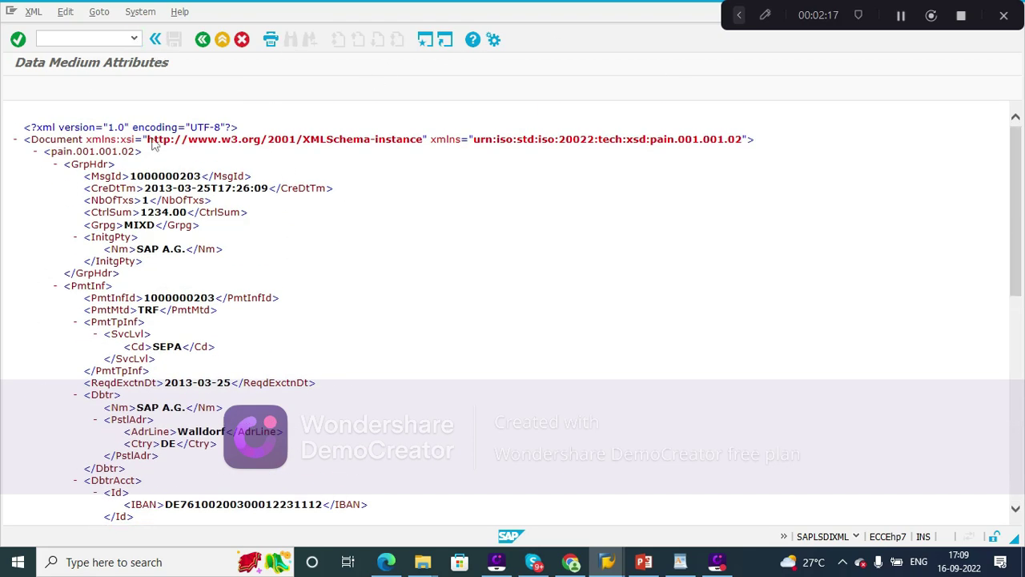
- Save the XML to the Desktop as 'SEPA FILE FORMAT' and allow SAP GUI to create the file
{"action": "left_click", "coordinate": [33, 12]}
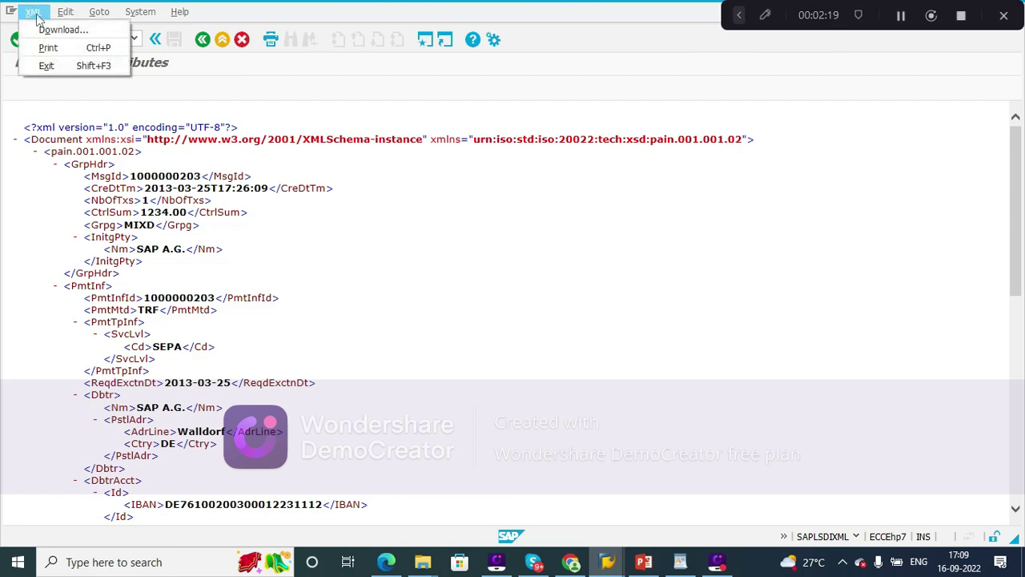
{"action": "left_click", "coordinate": [63, 30]}
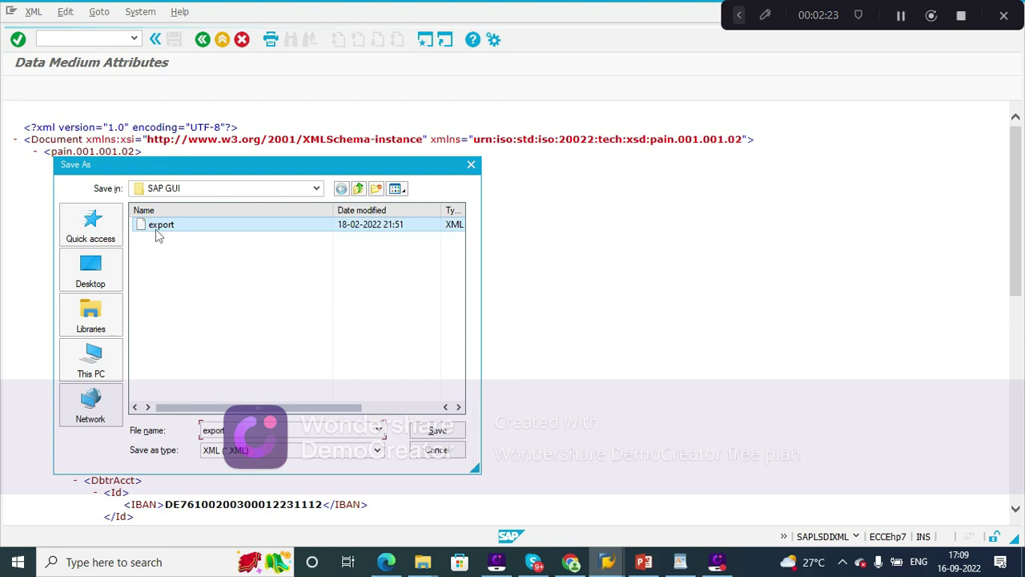
{"action": "double_click", "coordinate": [156, 229]}
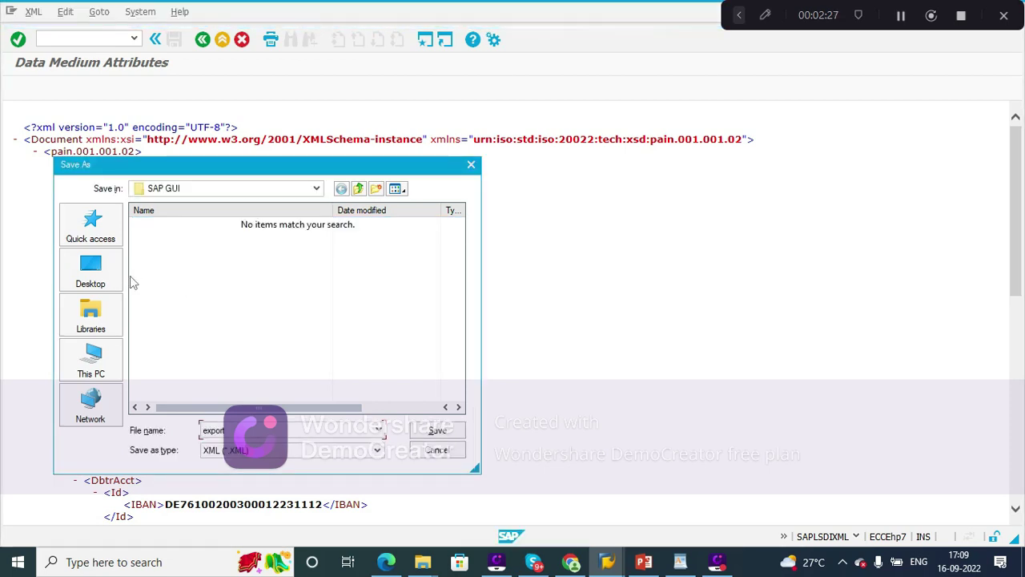
{"action": "left_click", "coordinate": [101, 278]}
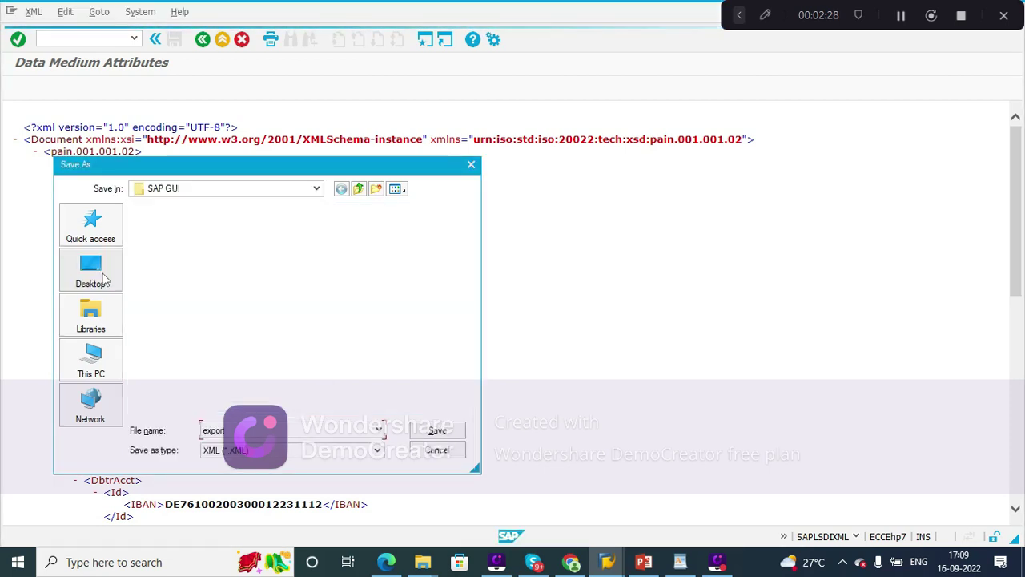
{"action": "double_click", "coordinate": [282, 433]}
{"action": "type", "text": "sP"}
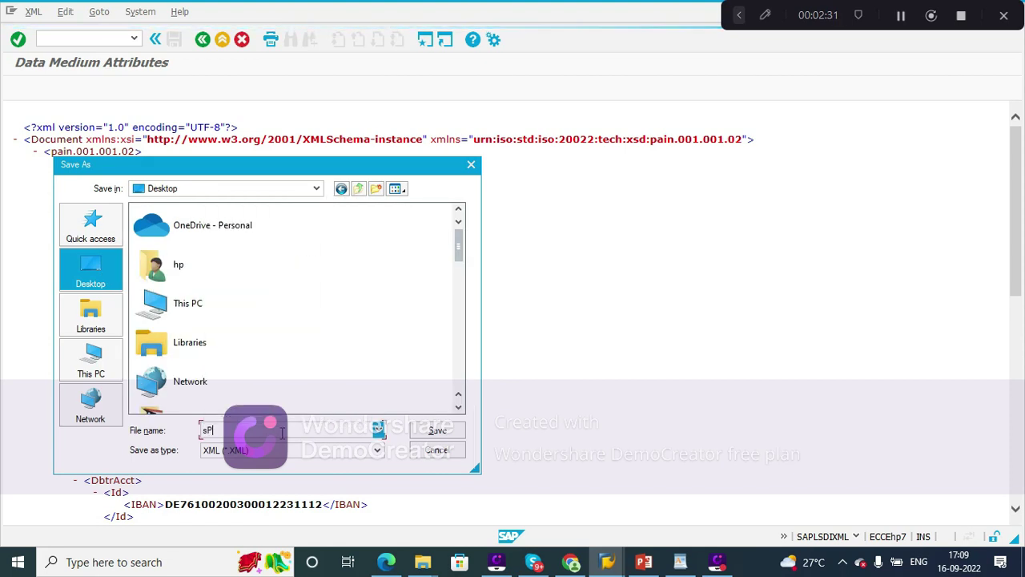
{"action": "key", "text": "BackSpace"}
{"action": "key", "text": "BackSpace"}
{"action": "type", "text": "SEPA"}
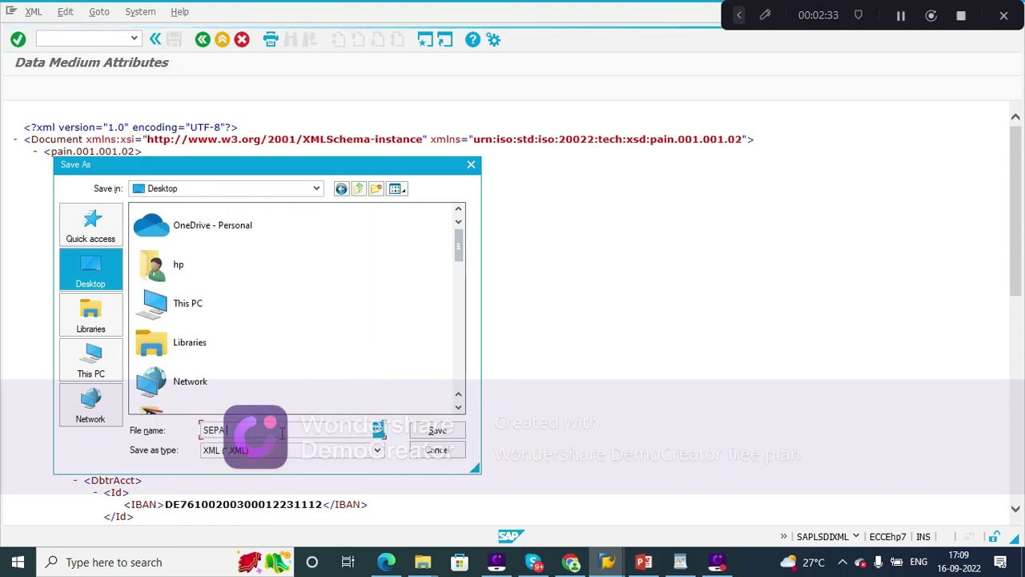
{"action": "type", "text": " FILE FOR"}
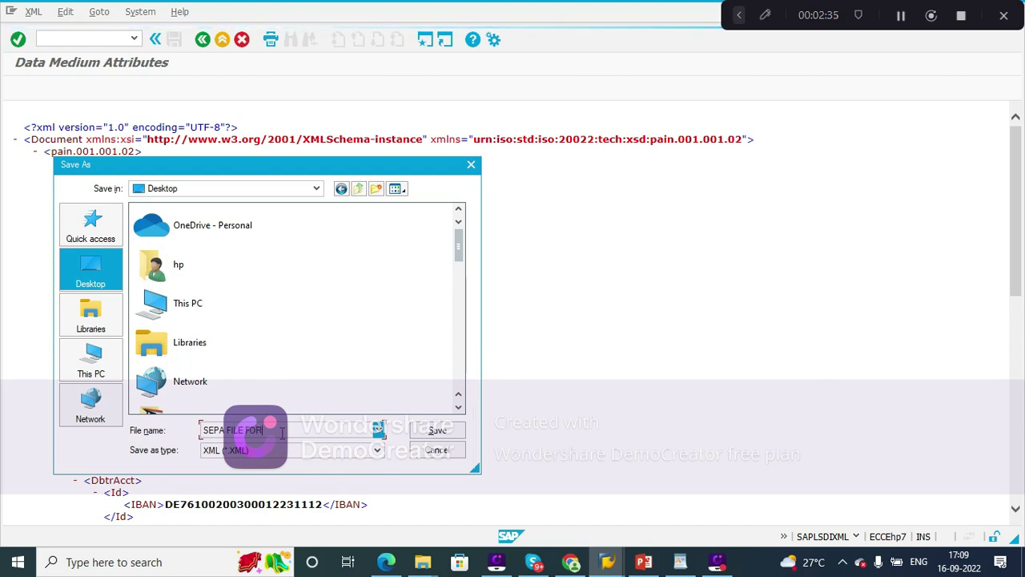
{"action": "type", "text": "MAT"}
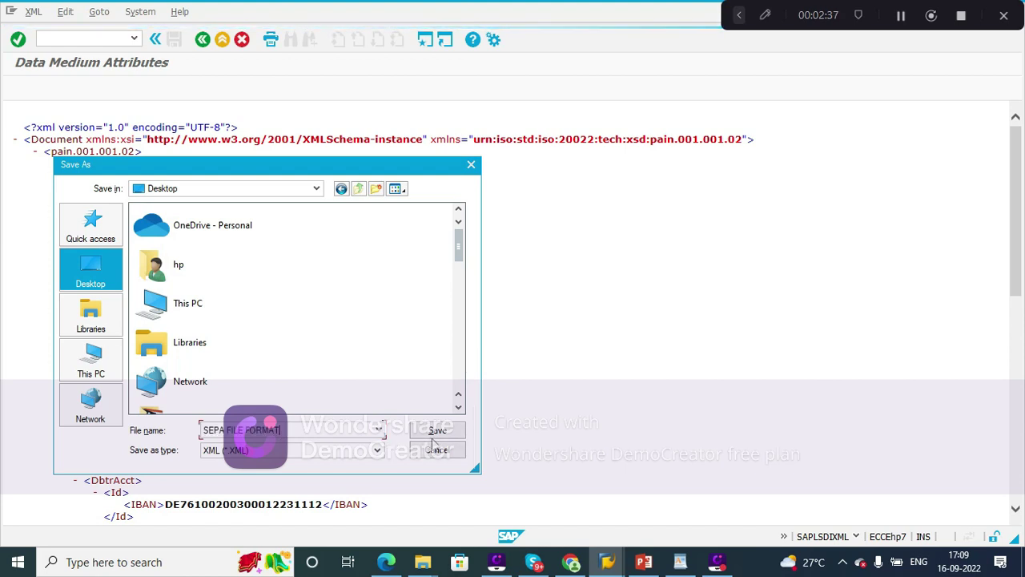
{"action": "left_click", "coordinate": [439, 431]}
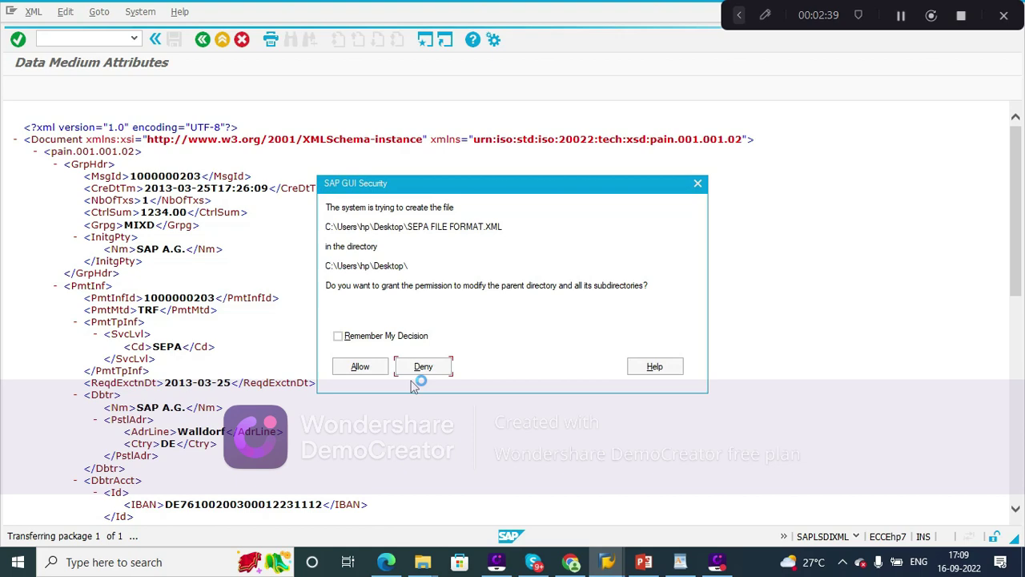
{"action": "left_click", "coordinate": [372, 366]}
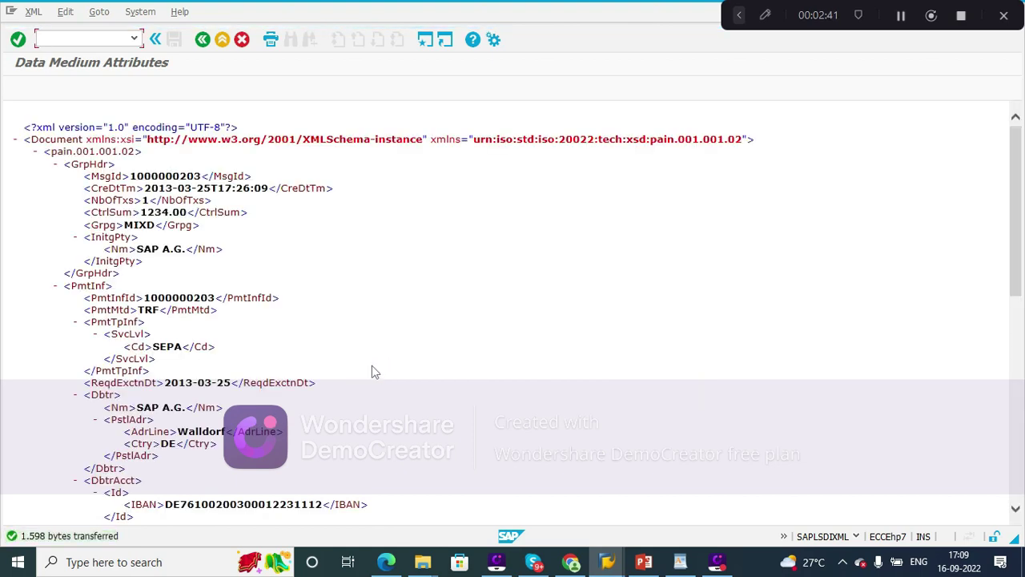
{"action": "key", "text": "super+d"}
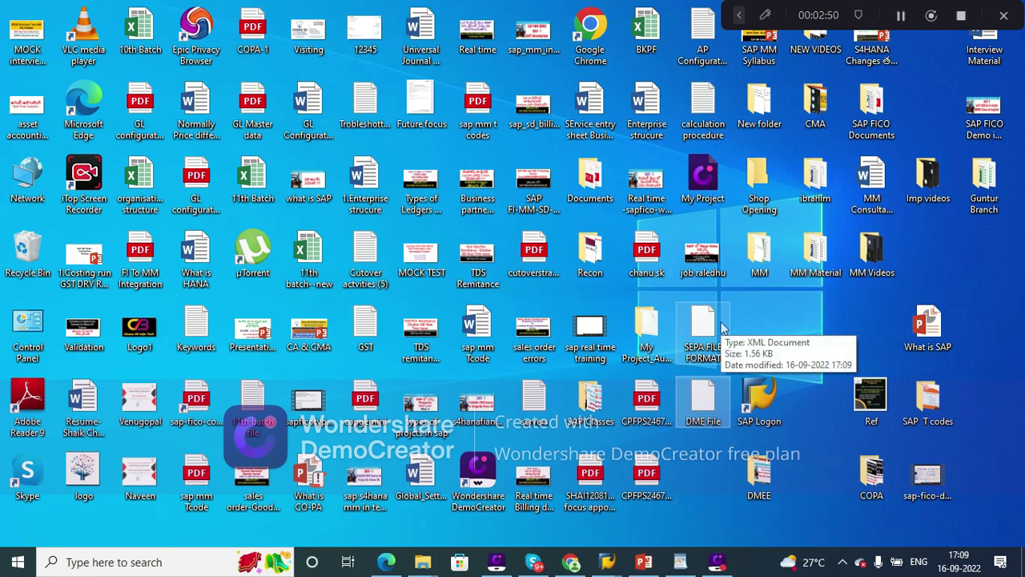
{"action": "mouse_move", "coordinate": [607, 562]}
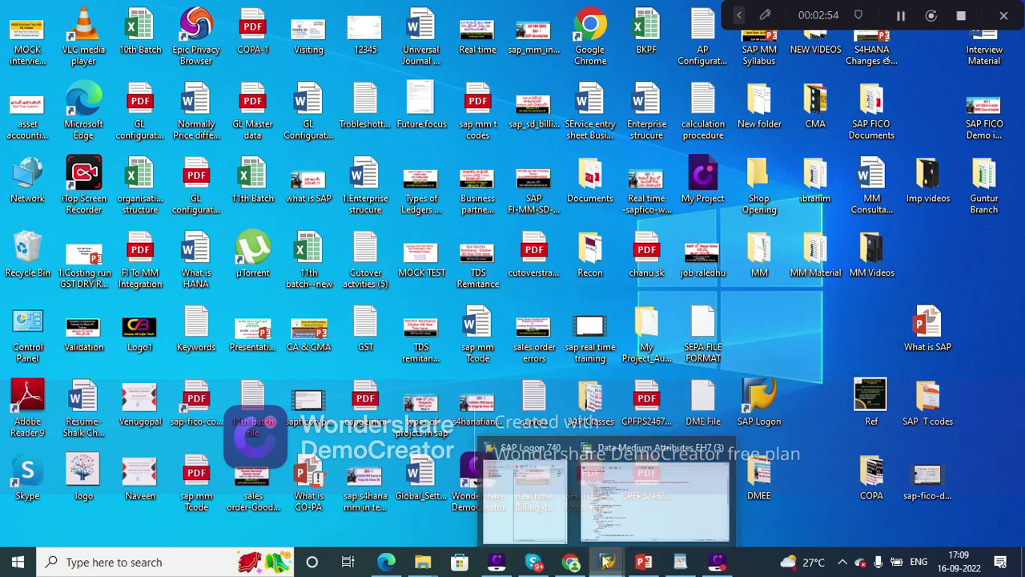
- Restore the TB009 XML display window and create a new SAP session
{"action": "left_click", "coordinate": [646, 514]}
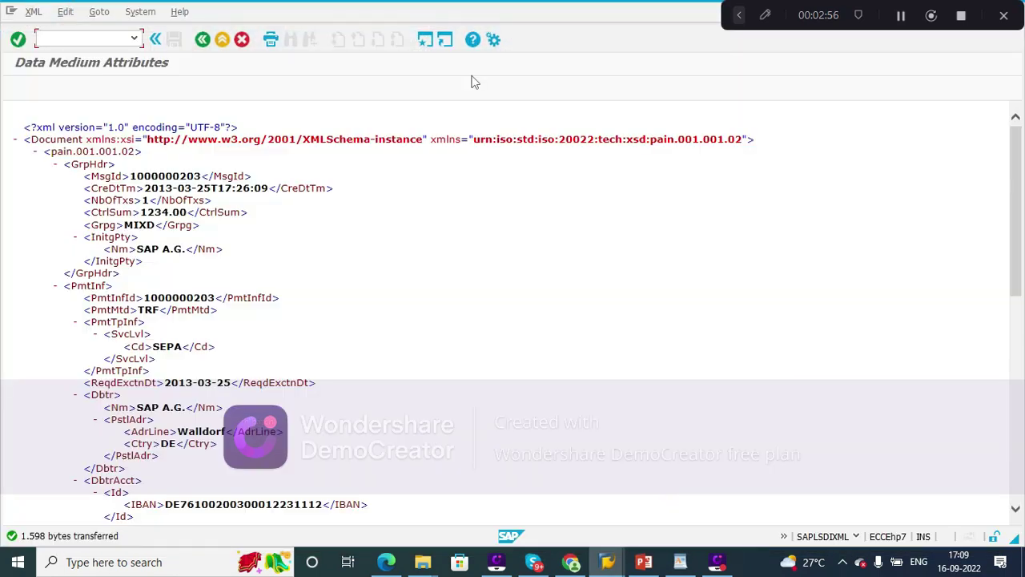
{"action": "left_click", "coordinate": [427, 47]}
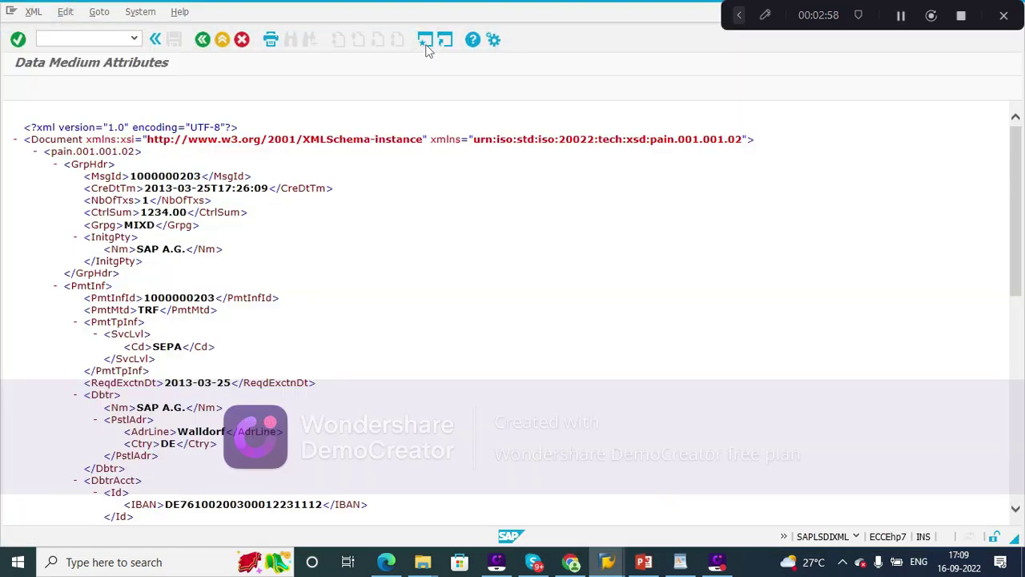
- Open DMEE with tree type PAYM and format tree SEPA_CT, checking the format name in the attributes
{"action": "type", "text": "DM"}
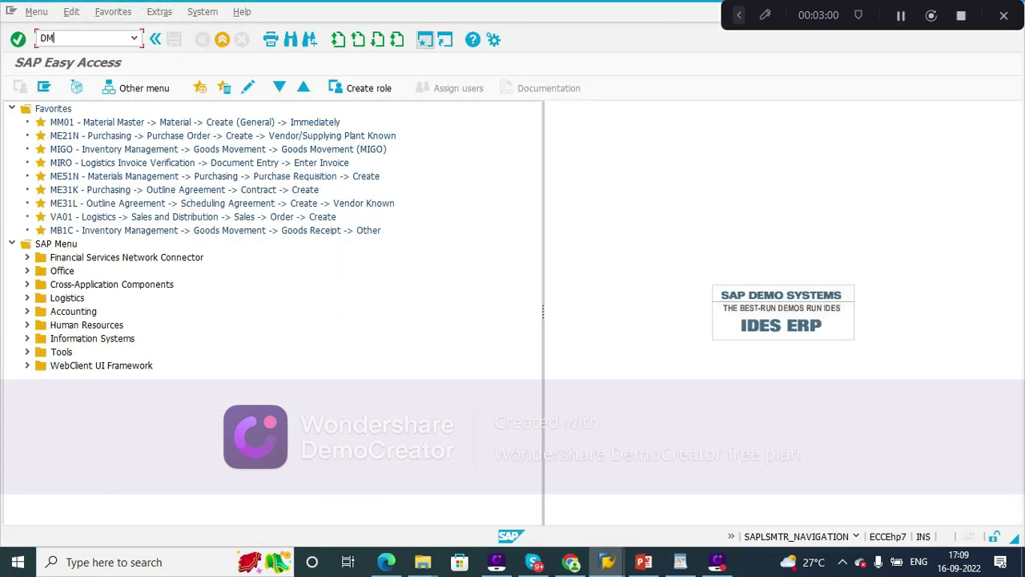
{"action": "type", "text": "EE"}
{"action": "key", "text": "Return"}
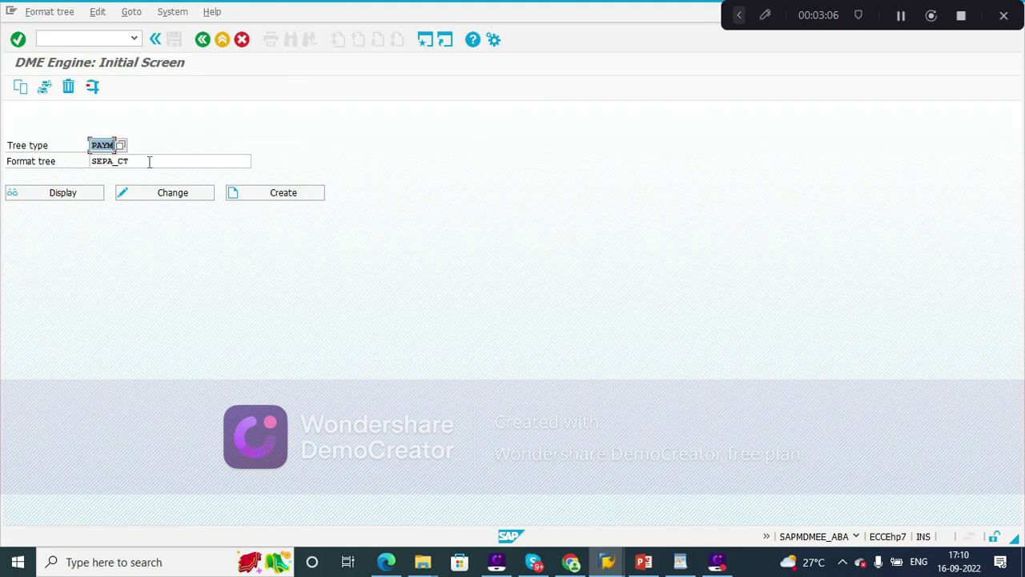
{"action": "mouse_move", "coordinate": [608, 562]}
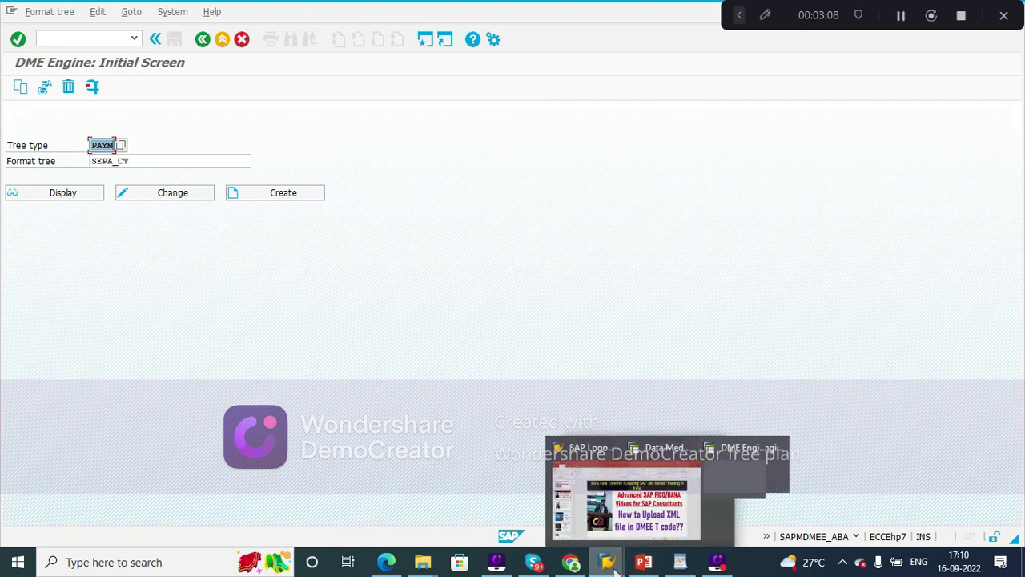
{"action": "left_click", "coordinate": [581, 505]}
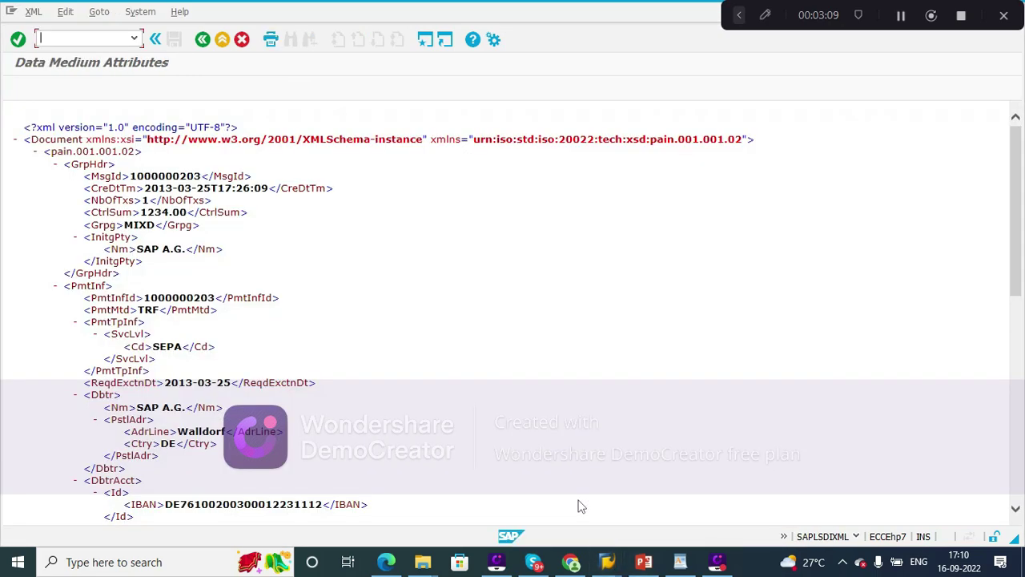
{"action": "left_click", "coordinate": [202, 38]}
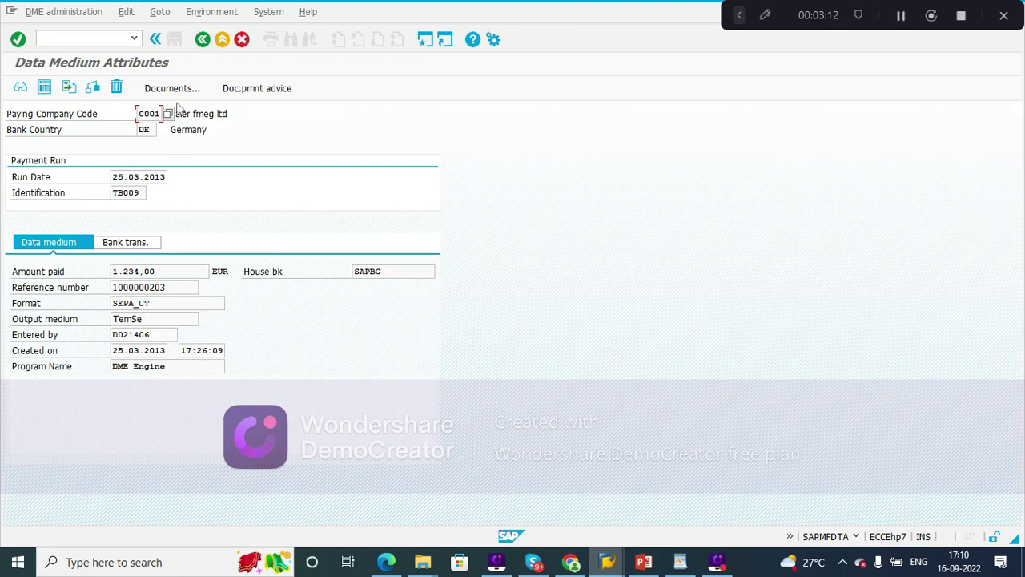
{"action": "double_click", "coordinate": [167, 302]}
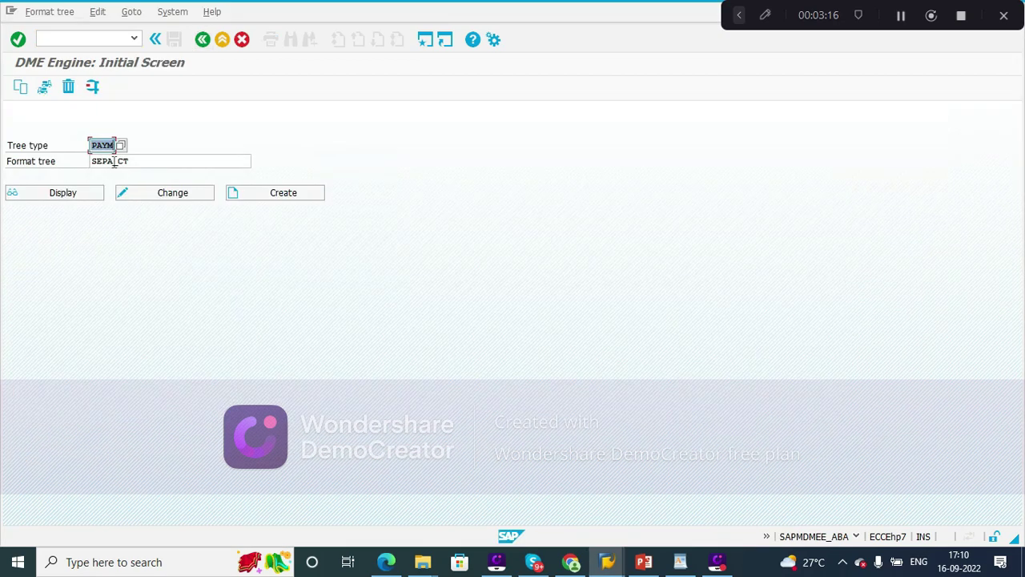
{"action": "key", "text": "F3"}
- Start Upload XML file with location P (presentation server) and browse for the XML file name
{"action": "left_click", "coordinate": [57, 15]}
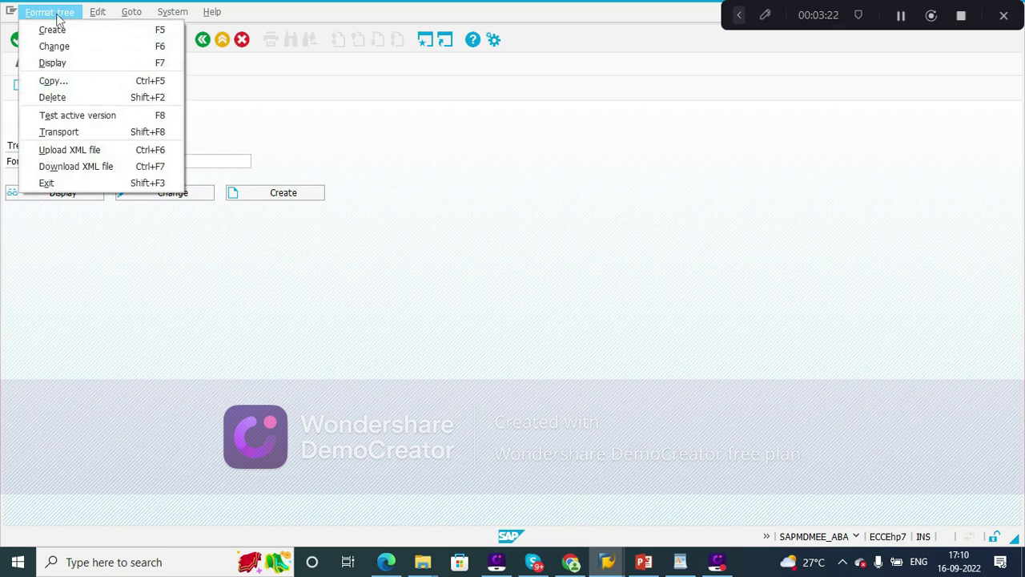
{"action": "left_click", "coordinate": [84, 151]}
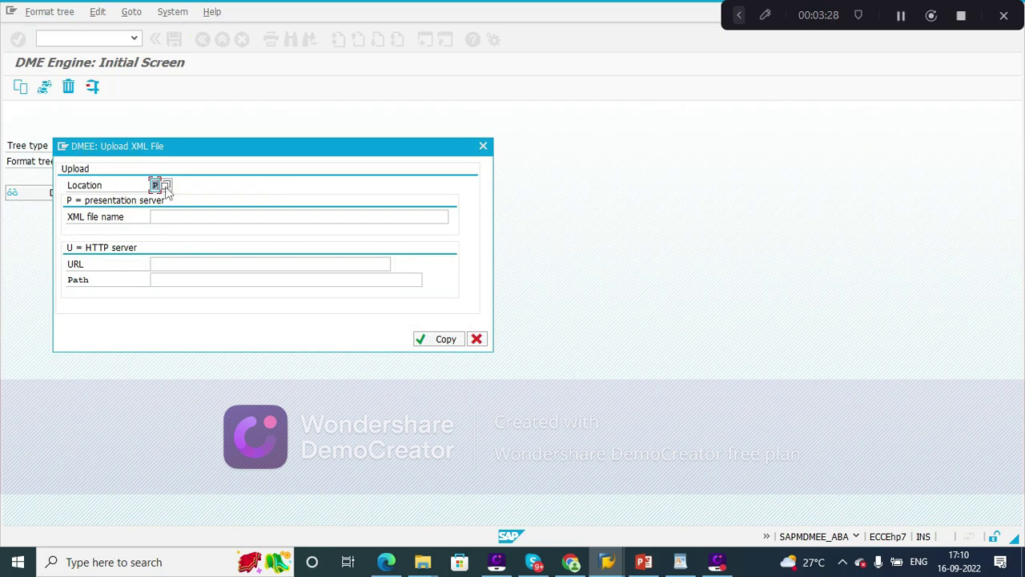
{"action": "left_click", "coordinate": [165, 186]}
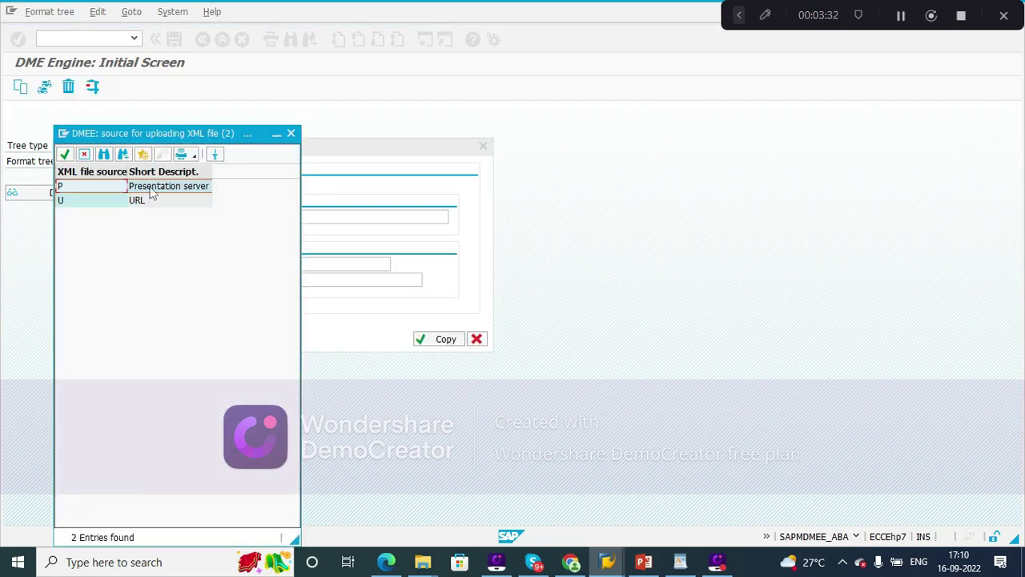
{"action": "left_click", "coordinate": [291, 133]}
{"action": "left_click", "coordinate": [208, 265]}
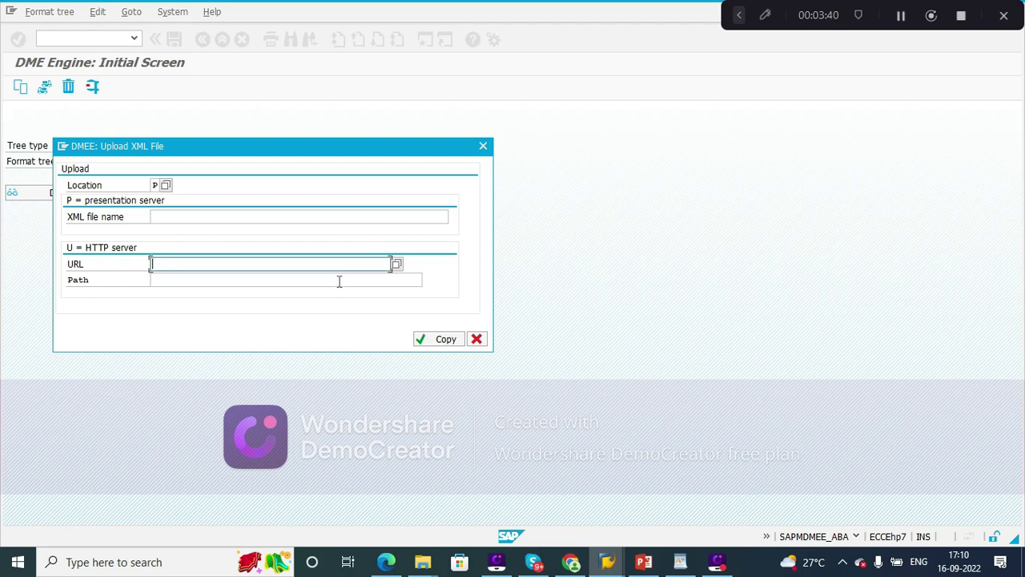
{"action": "left_click", "coordinate": [268, 221]}
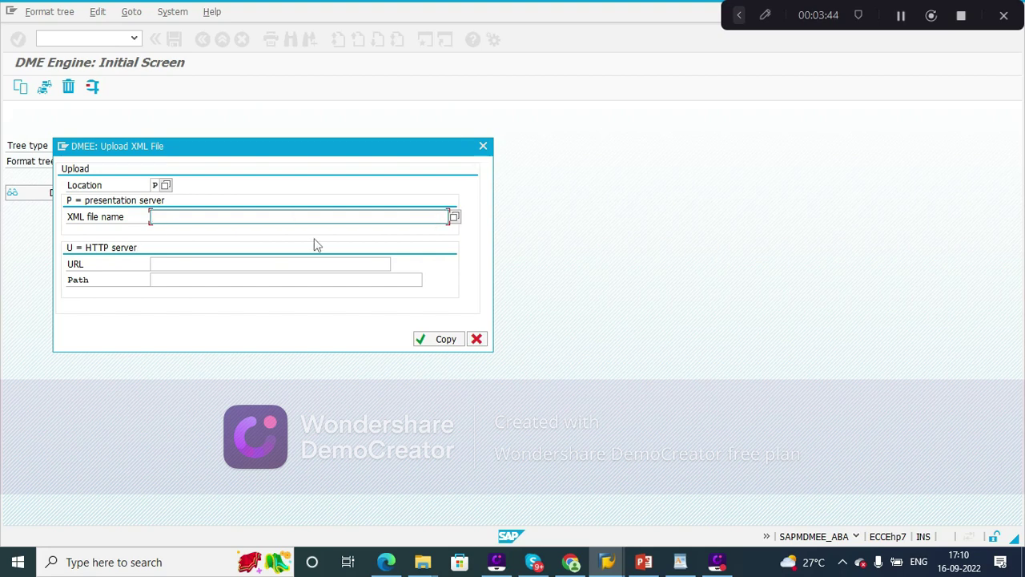
{"action": "left_click", "coordinate": [454, 216]}
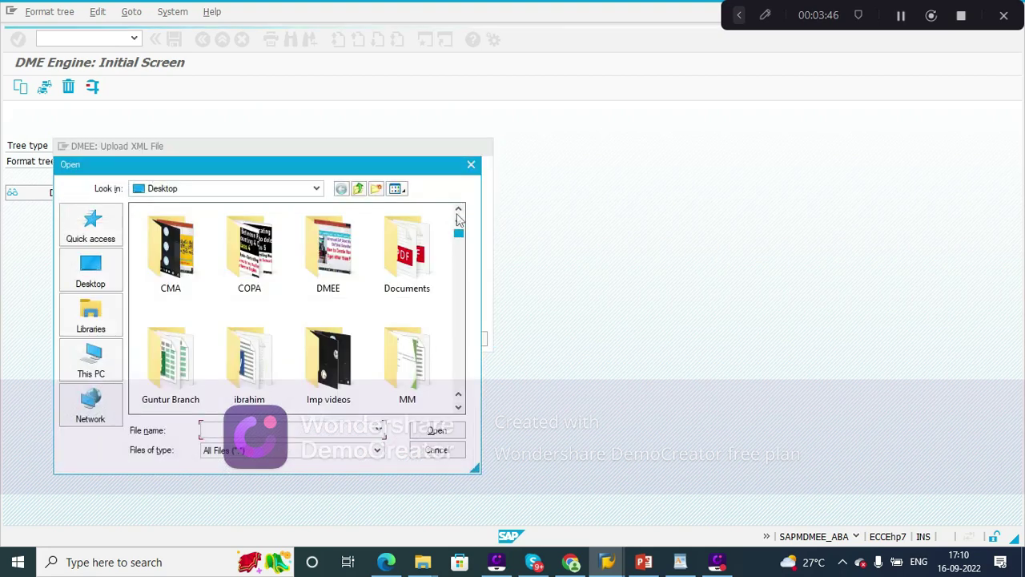
- Pick SEPA FILE FORMAT.XML from the Desktop as the file to upload
{"action": "left_click", "coordinate": [104, 267]}
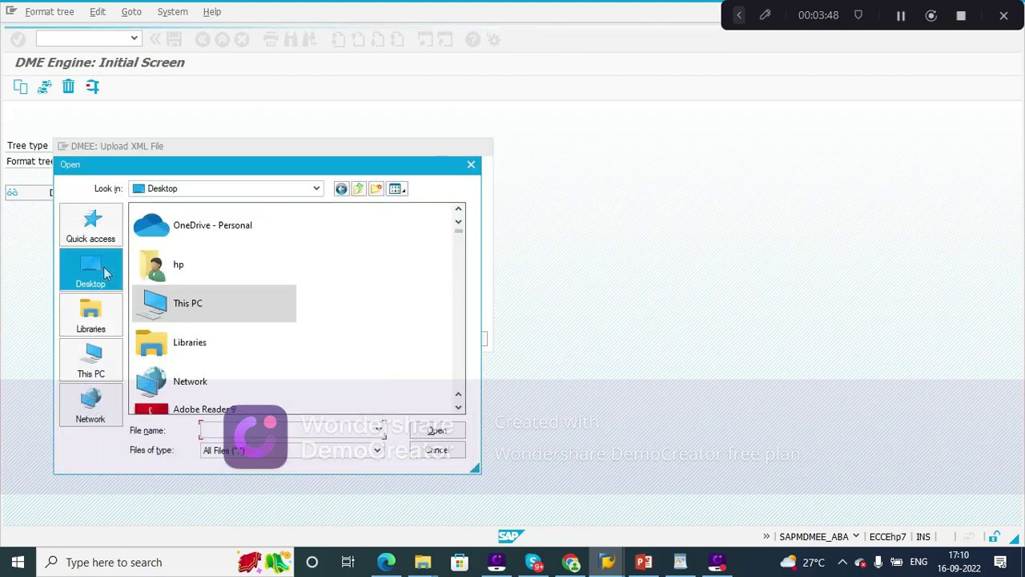
{"action": "scroll", "coordinate": [462, 326], "scroll_direction": "down", "scroll_amount": 3}
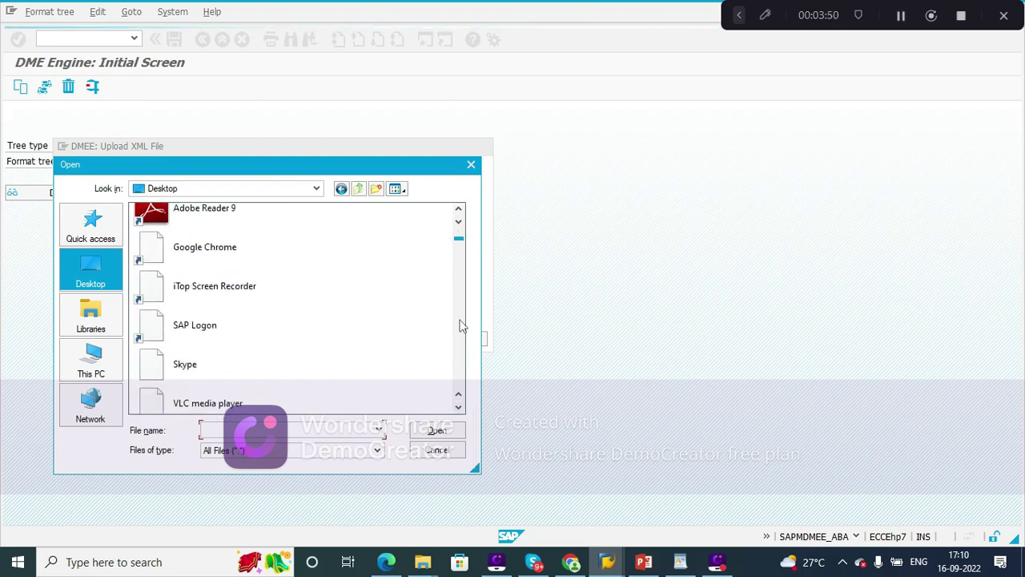
{"action": "scroll", "coordinate": [462, 326], "scroll_direction": "down", "scroll_amount": 3}
{"action": "key", "text": "super+d"}
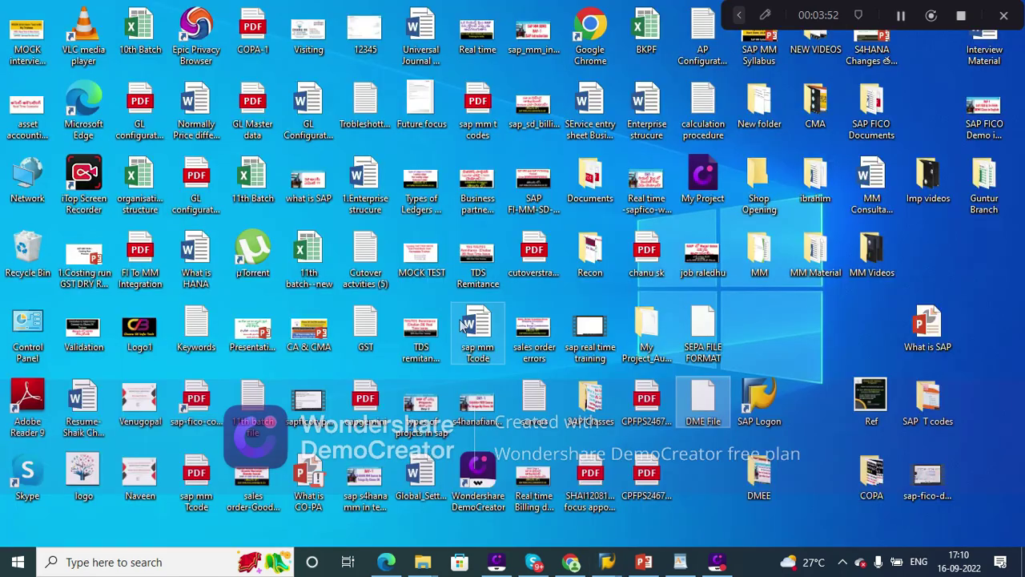
{"action": "key", "text": "alt+Tab"}
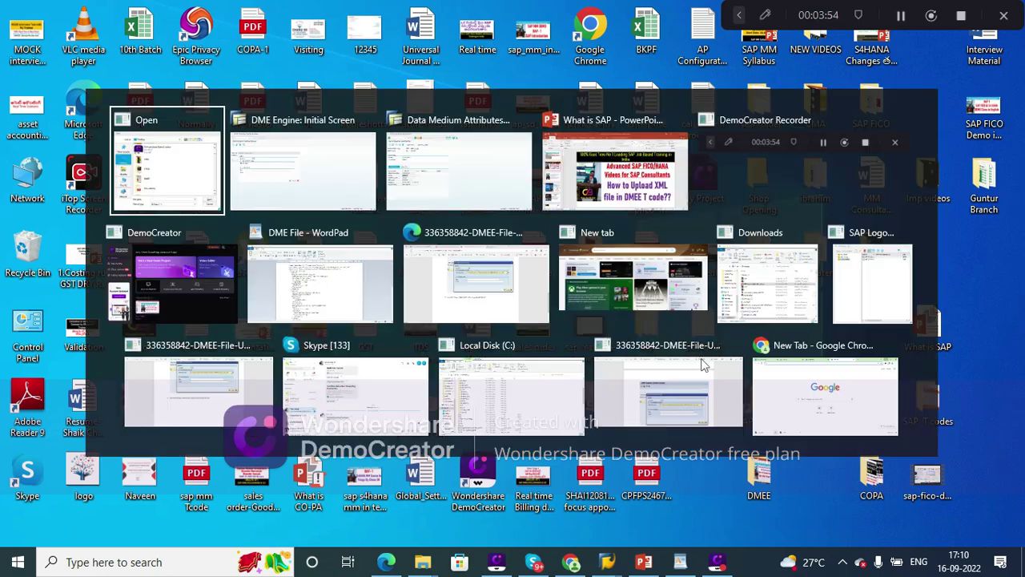
{"action": "type", "text": "s"}
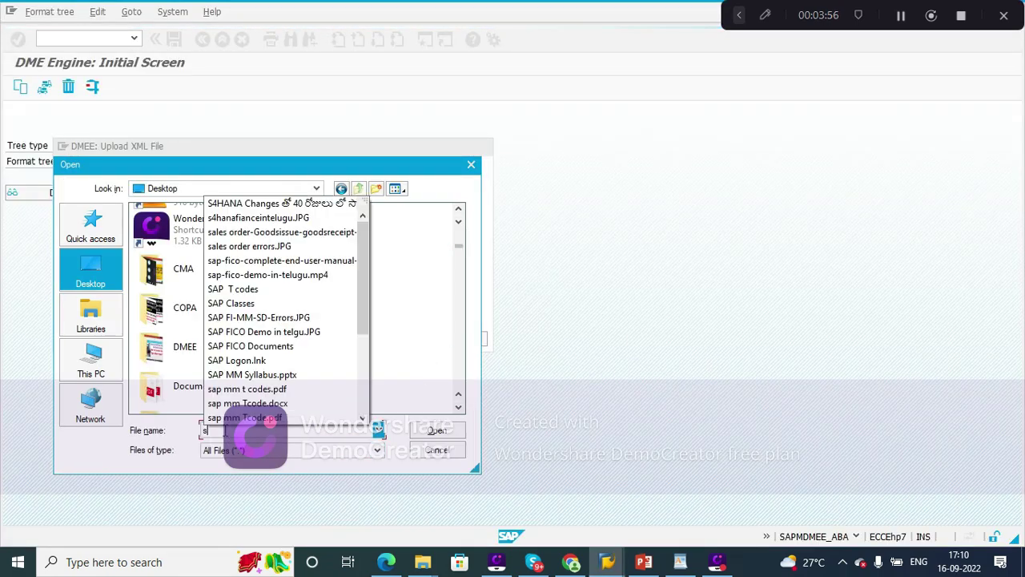
{"action": "type", "text": "ep"}
{"action": "left_click", "coordinate": [252, 443]}
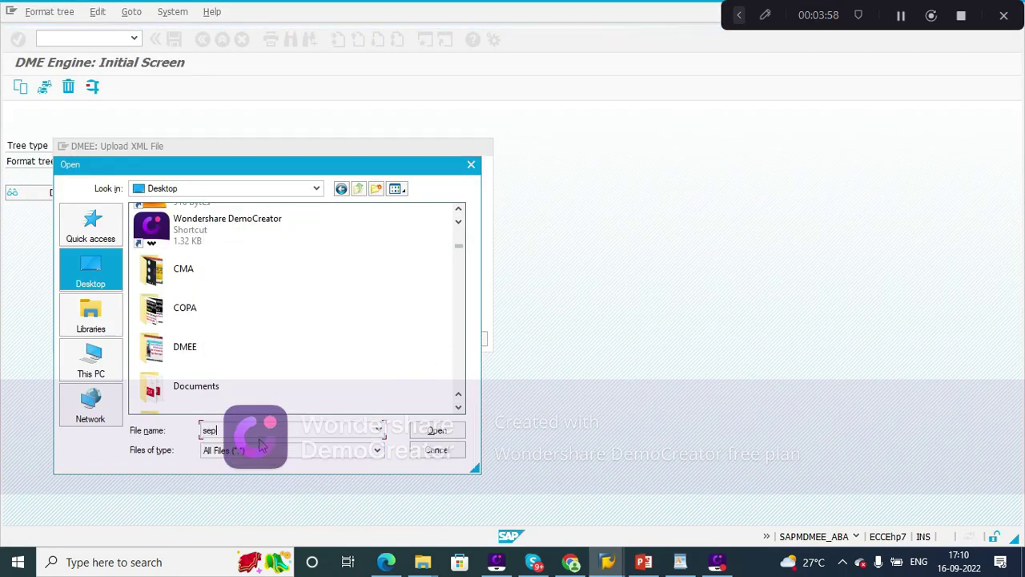
{"action": "left_click", "coordinate": [443, 432]}
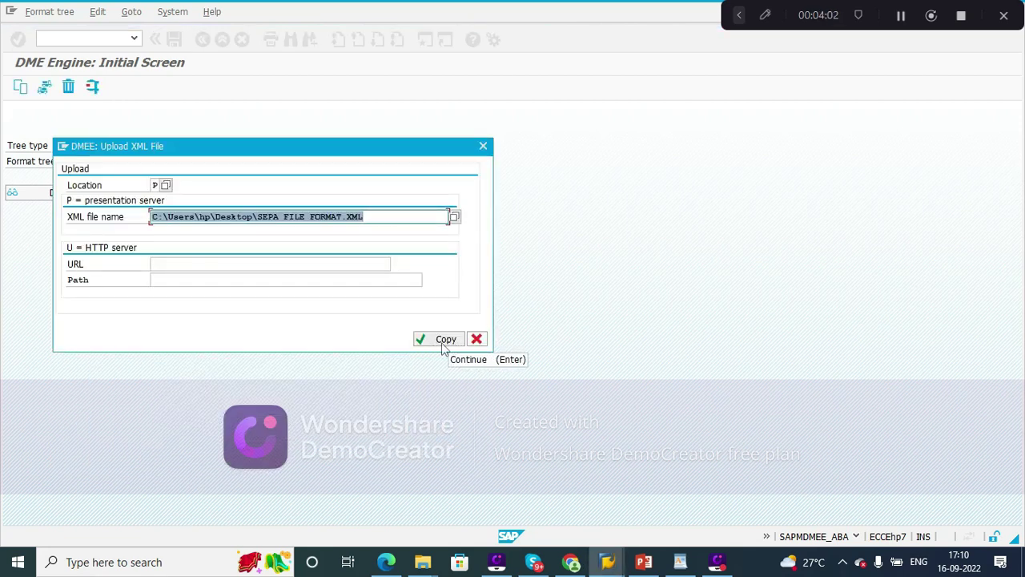
- Upload SEPA FILE FORMAT.XML into format tree SEPA_CT, granting SAP GUI file access
{"action": "left_click", "coordinate": [439, 341]}
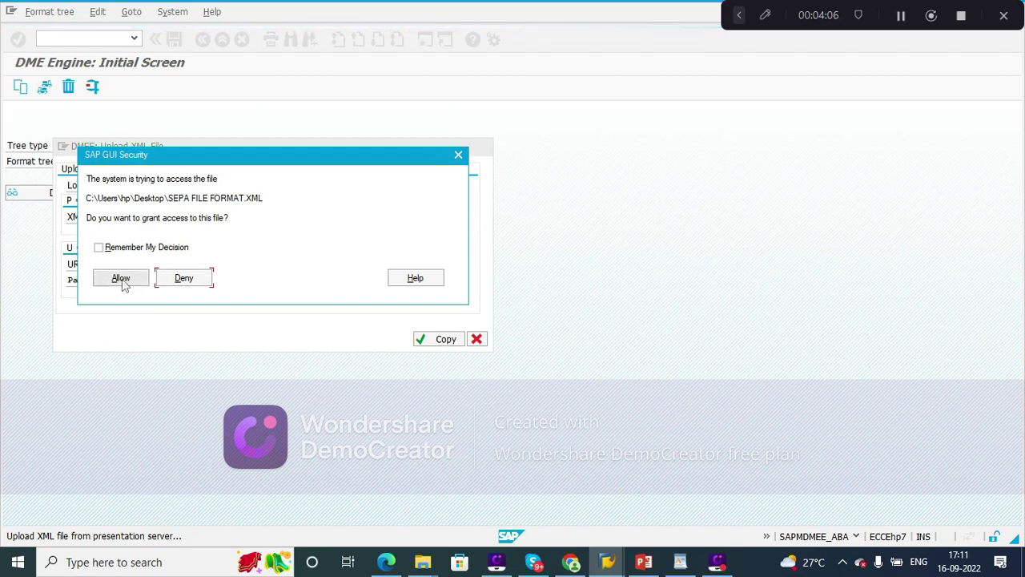
{"action": "left_click", "coordinate": [122, 279]}
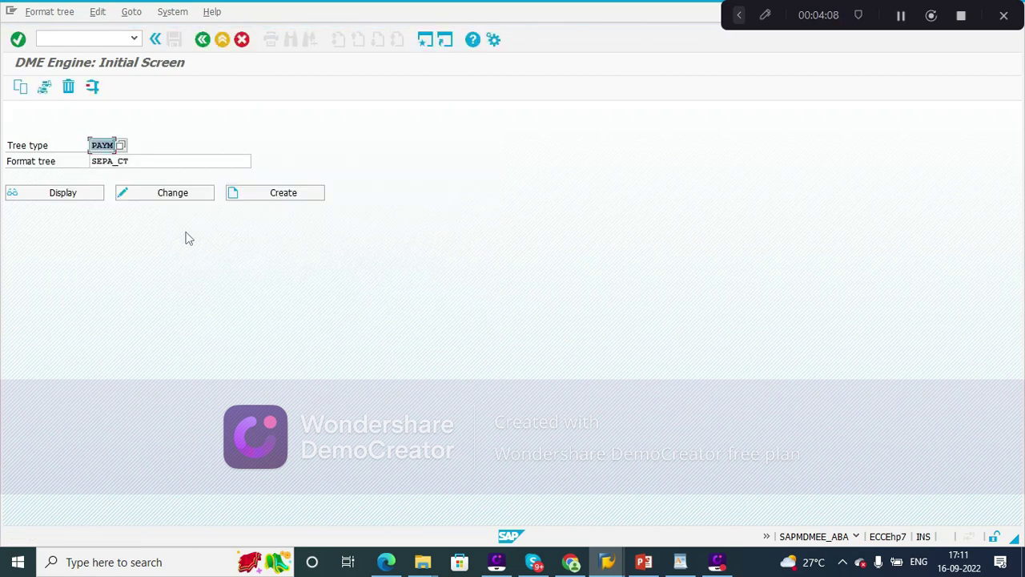
- Display format tree SEPA_CT with its pain.001.001.02 document structure
{"action": "left_click", "coordinate": [64, 194]}
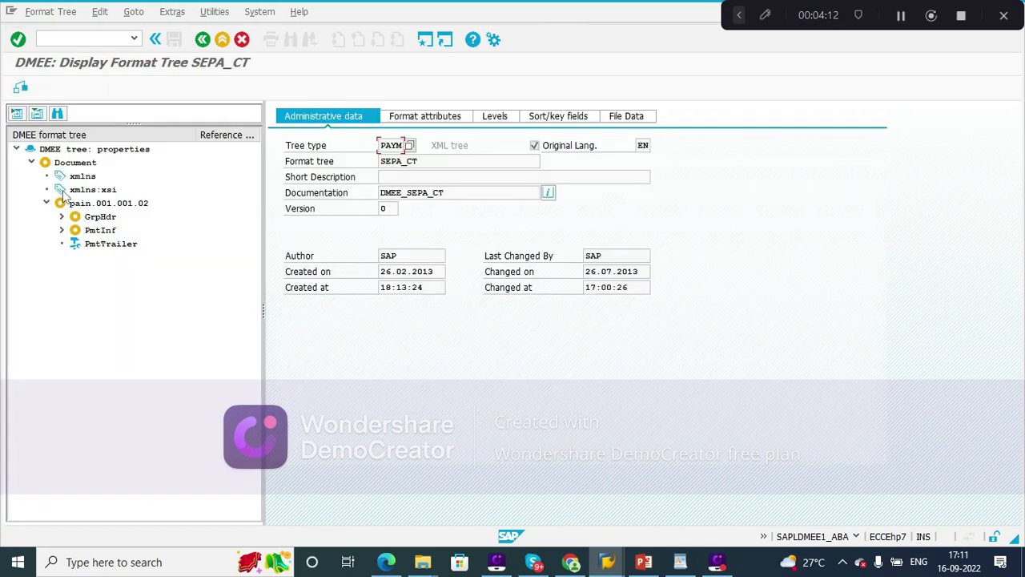